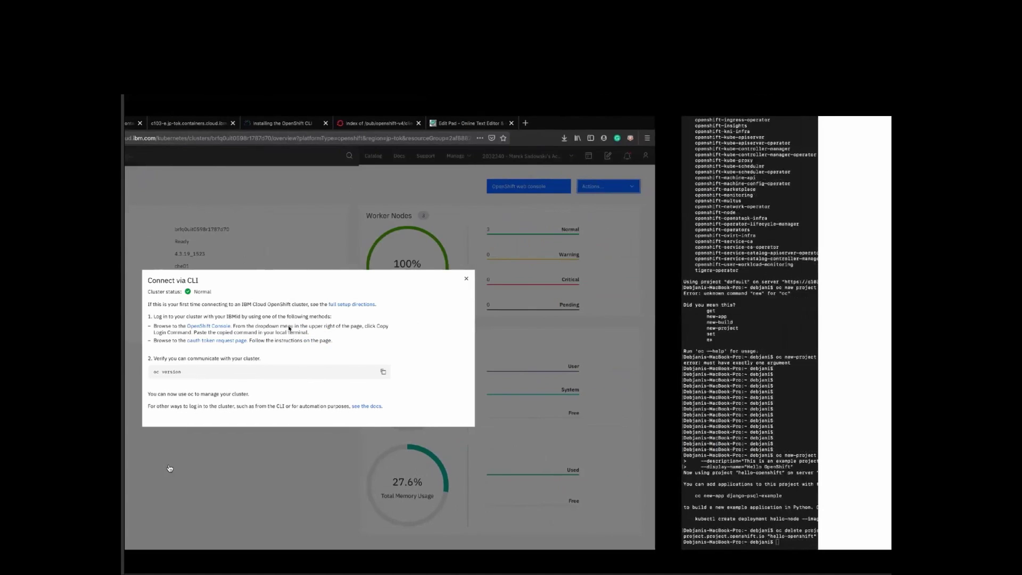
Run oc version to check client and server versions, then return to the rapchic_01 cluster overview.
text(oc version)
key(Return)
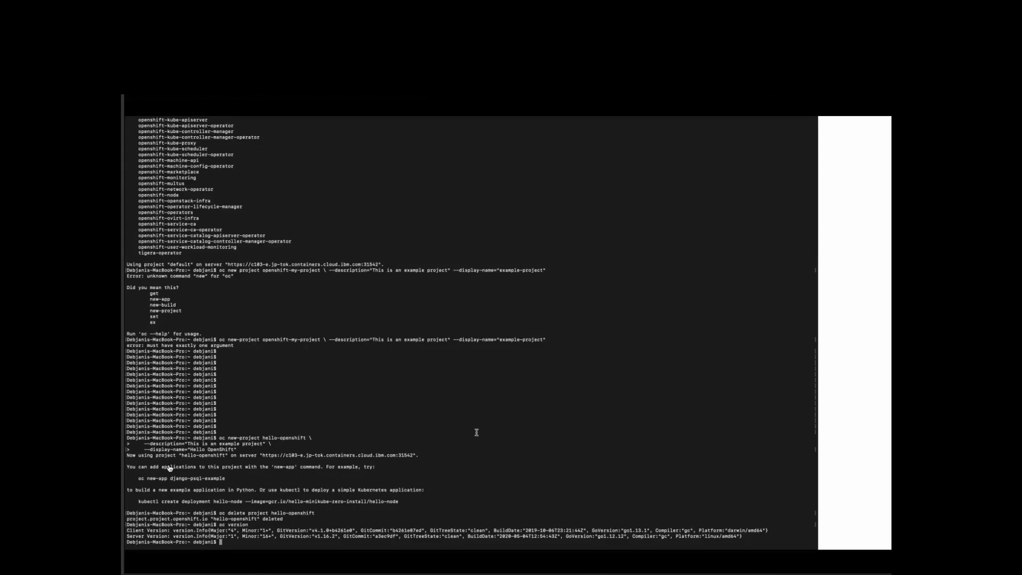
key(super+Tab)
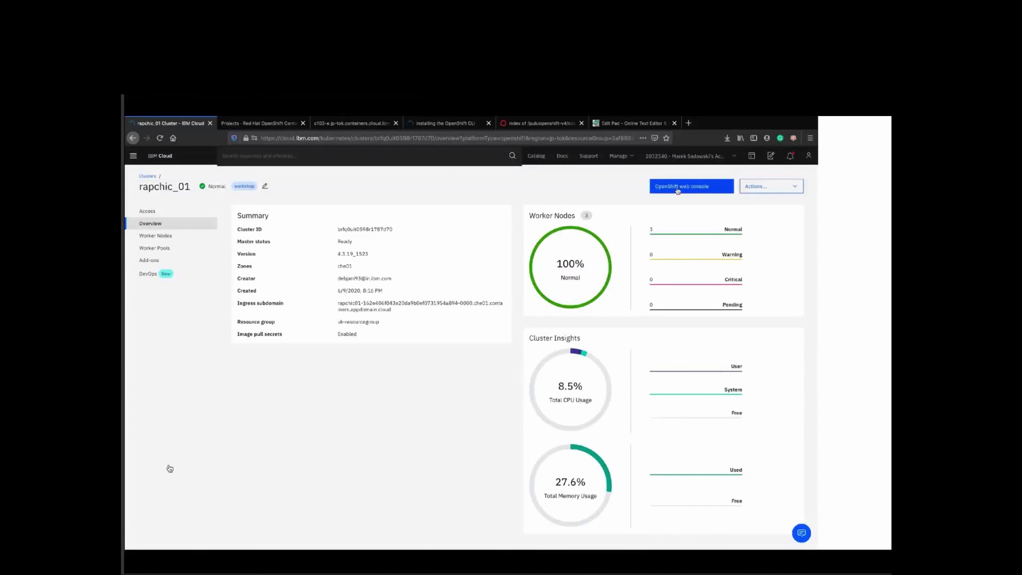
From the cluster, open the OpenShift web console's Home > Projects list and start a new project.
click(677, 187)
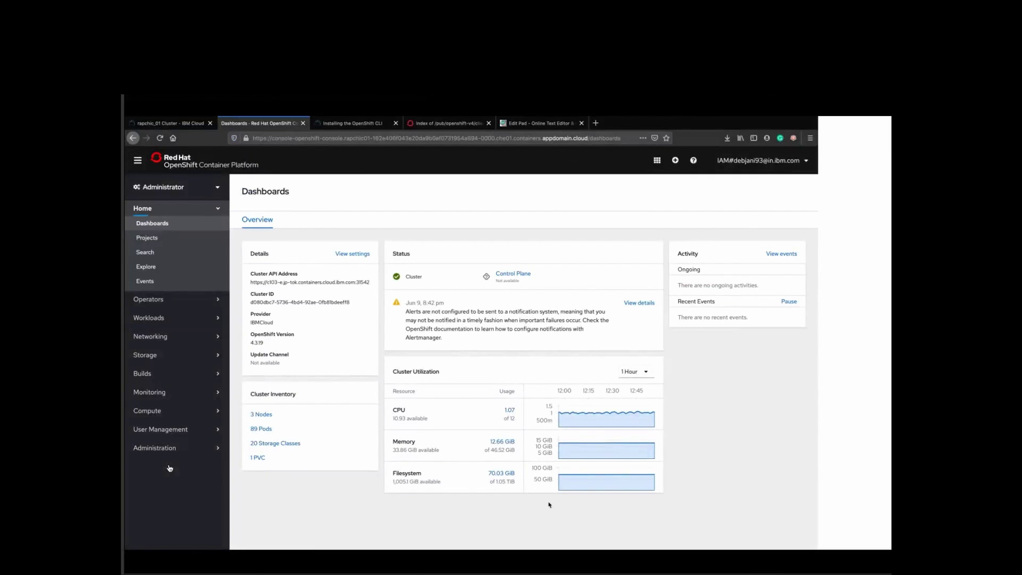
click(159, 240)
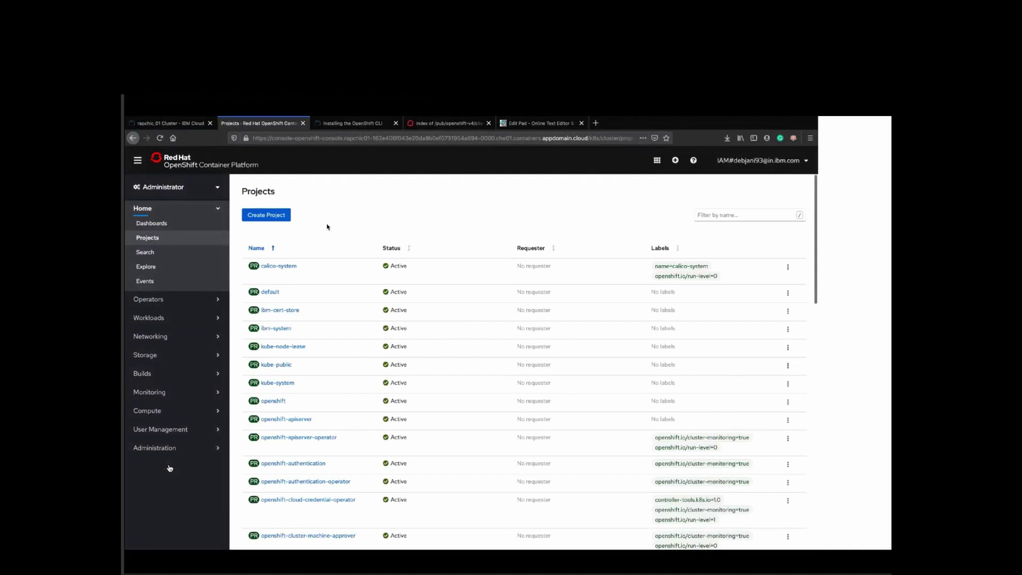
click(270, 215)
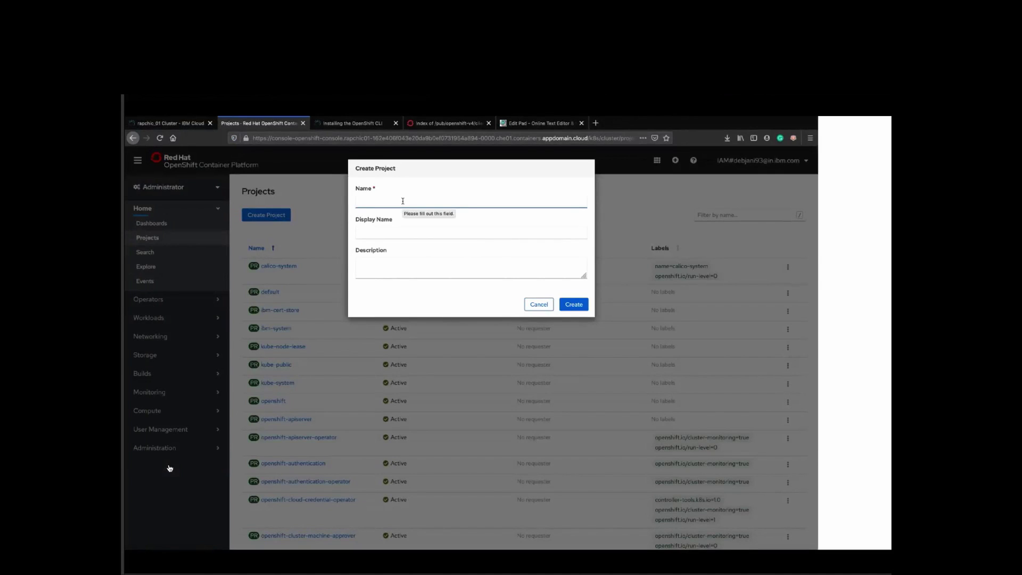
Create project new-project-1 with display name project-1 and description 'this is a new project'.
text(ne)
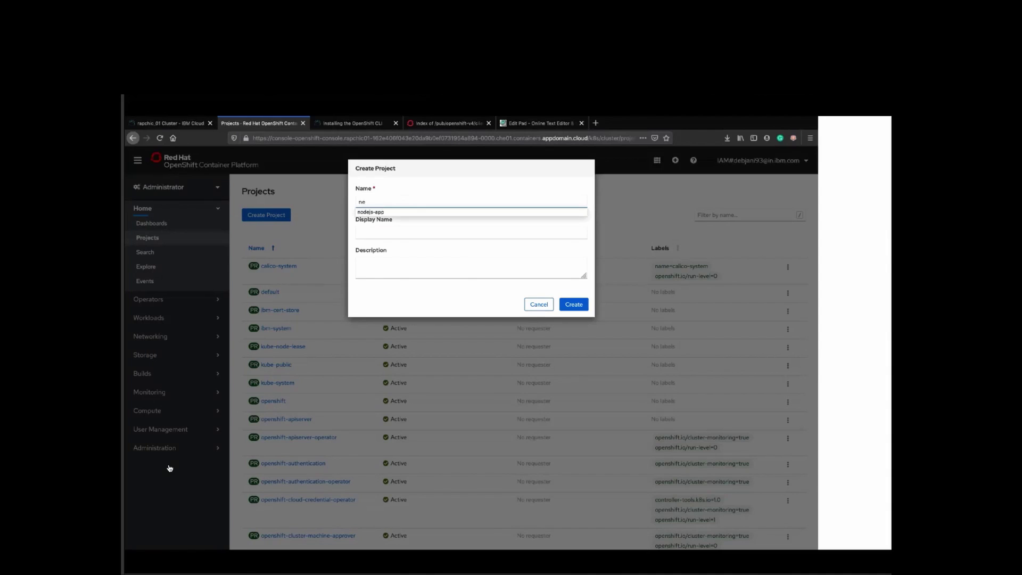
text(w-projec)
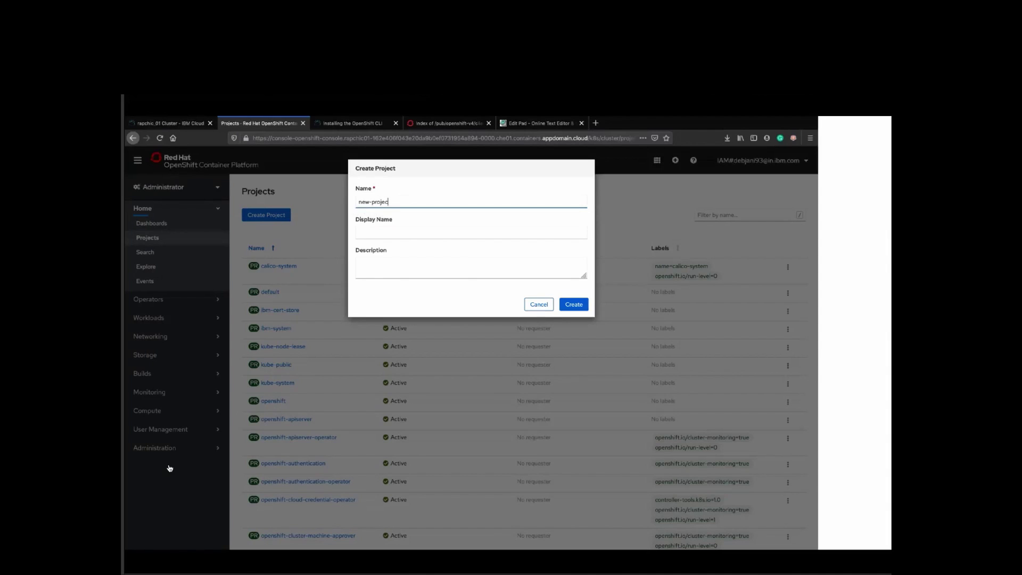
text(t-1)
key(Tab)
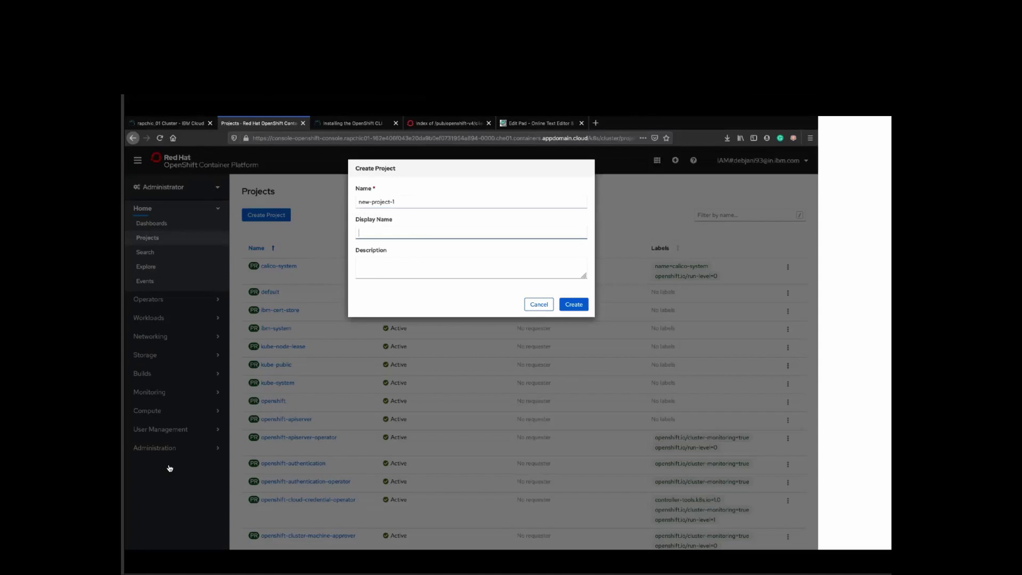
text(project-1)
click(388, 263)
text(this )
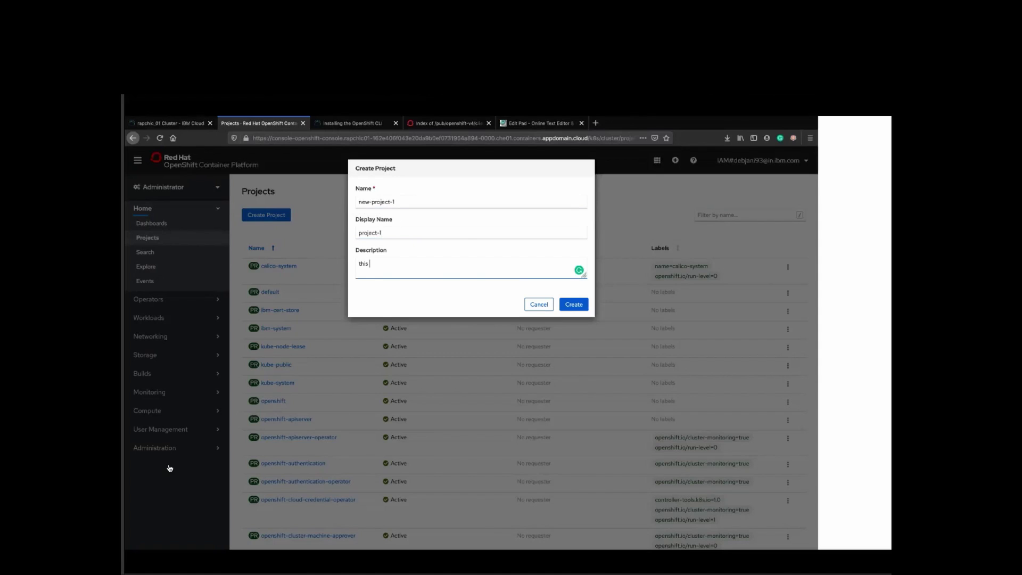
text(is  a new project)
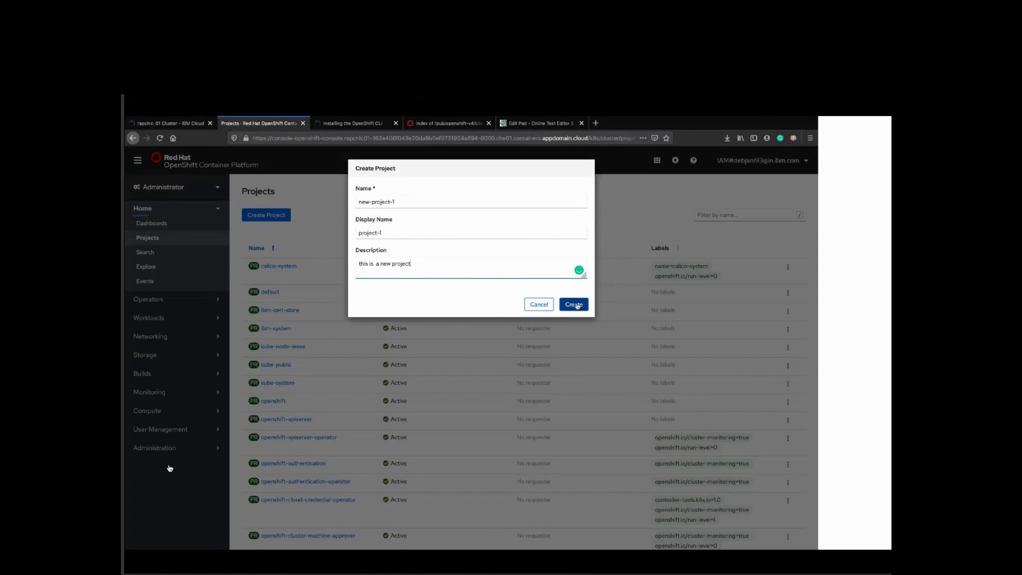
click(574, 304)
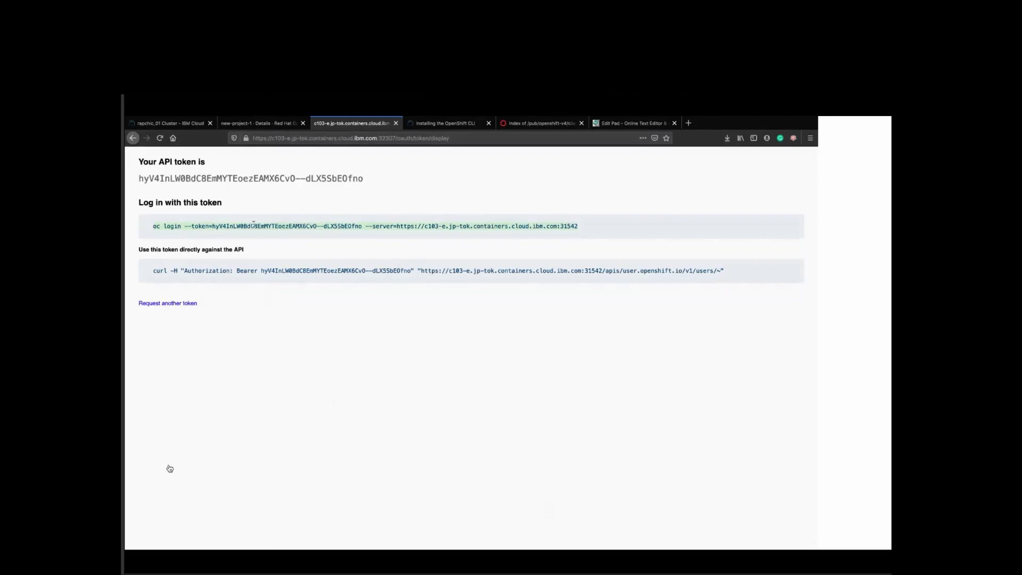
In Terminal, log in with the pasted oc login token command and list projects with oc projects.
key(ctrl+Left)
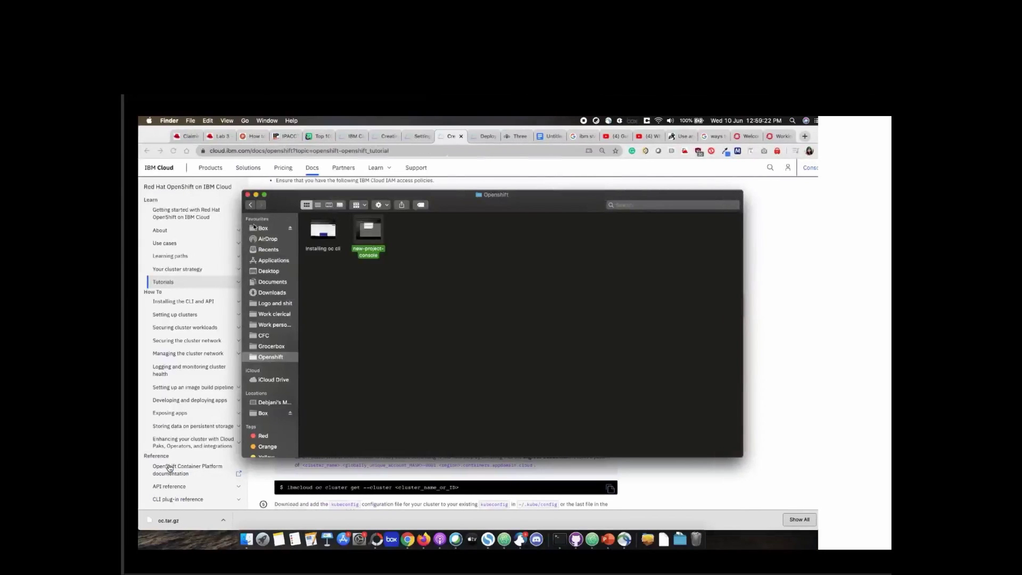
key(ctrl+Right)
key(ctrl+Right)
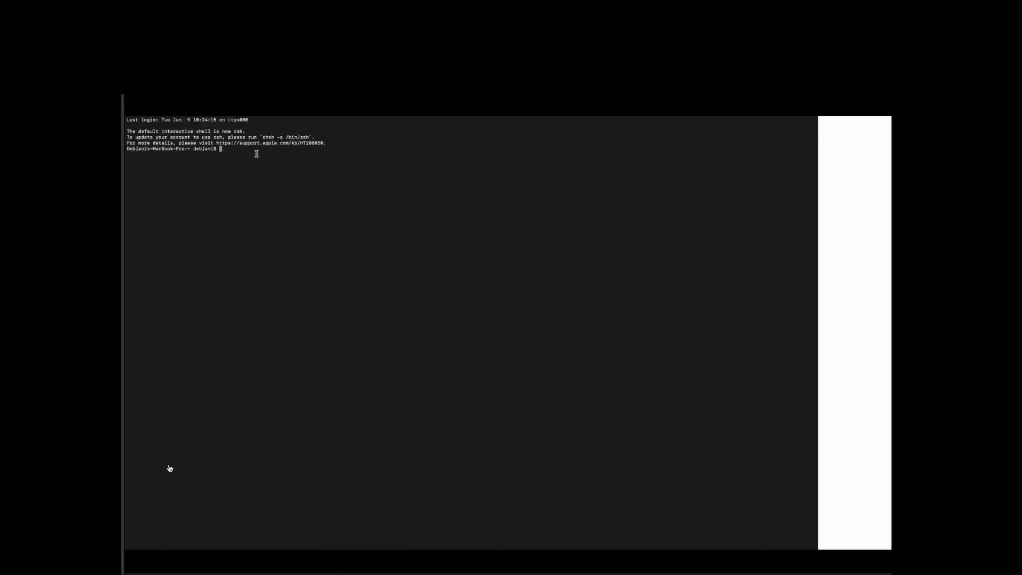
key(super+v)
key(Return)
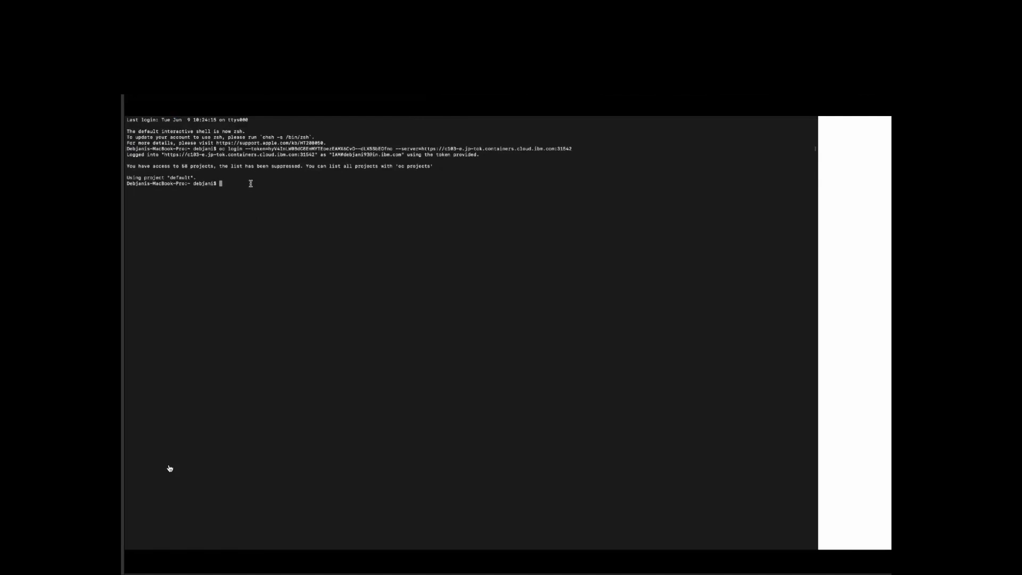
text(oc projects)
key(Return)
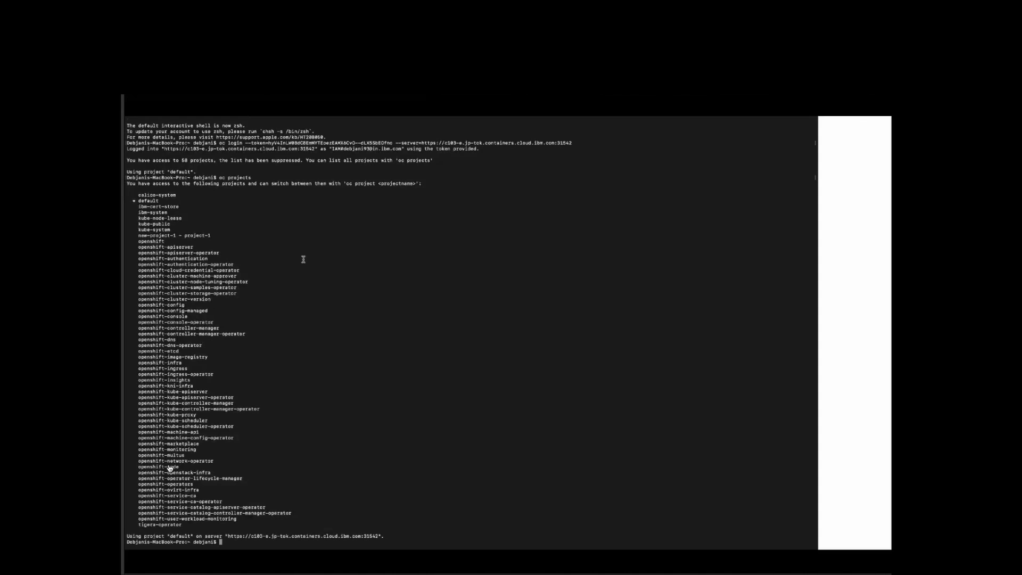
Scroll through the Terminal output of the failed openshift-my-project creation attempts.
scroll(304, 259, down, 1)
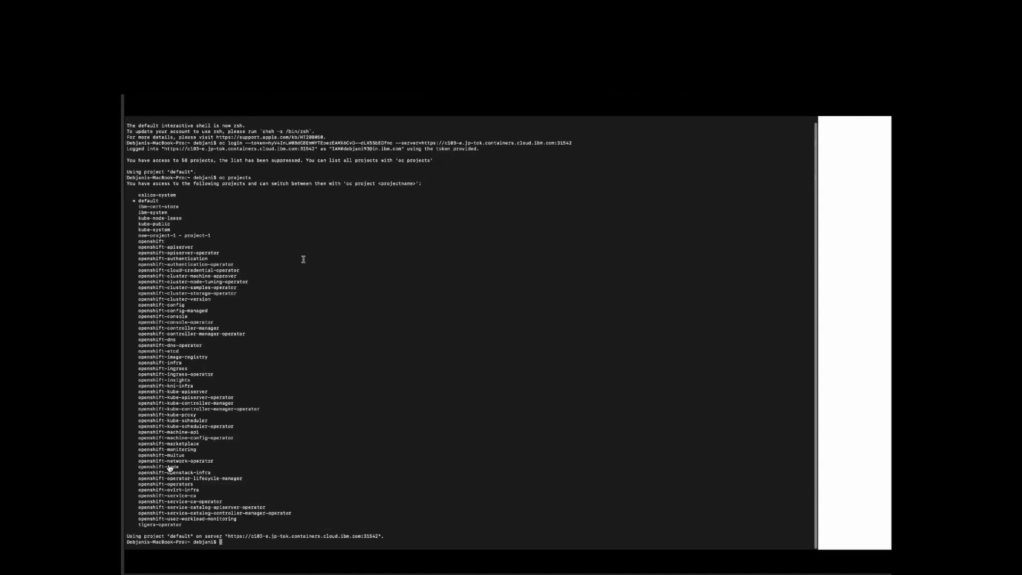
scroll(304, 259, up, 1)
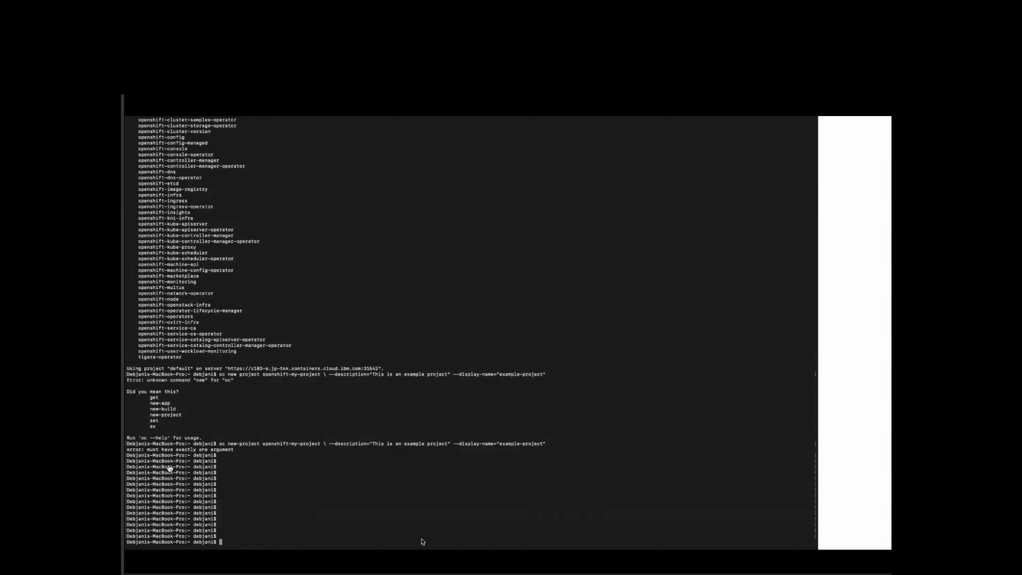
Run the pasted oc new-project hello-openshift command with description and display name 'Hello OpenShift'.
text(oc new-project hello-openshift \     --description="This is an example project" \     --display-name="Hello OpenShift")
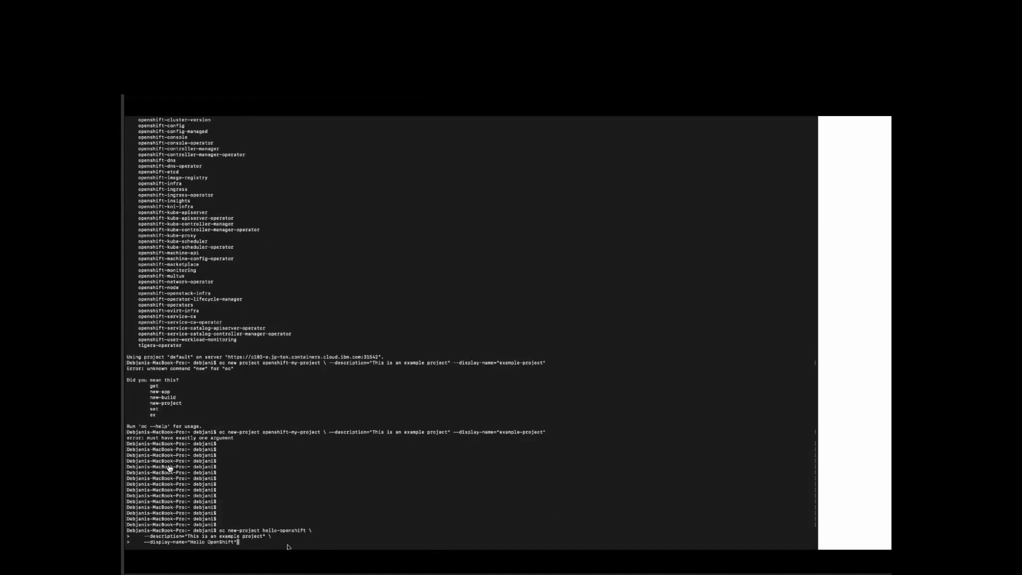
key(Return)
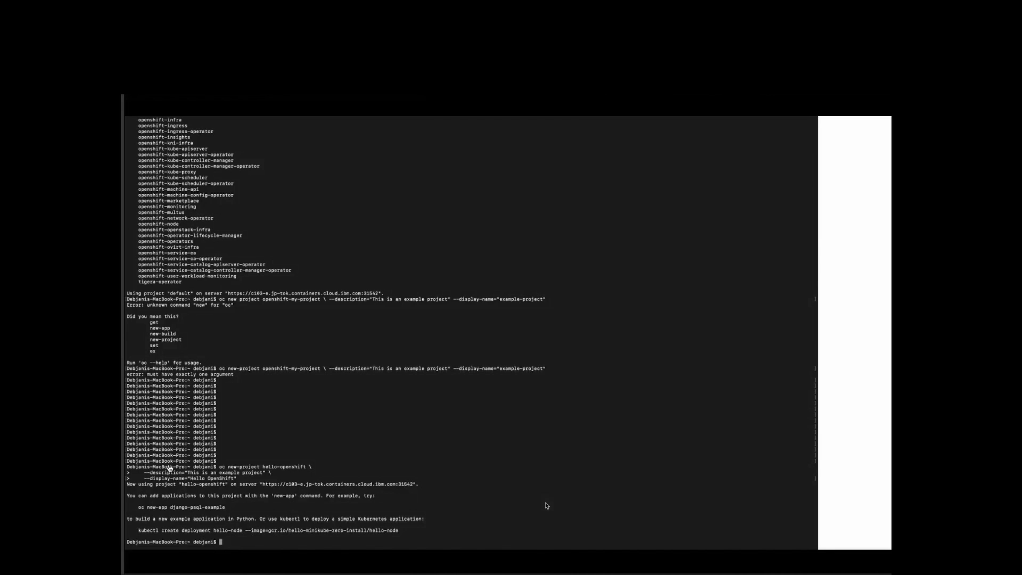
Back in the browser, navigate from the client downloads page to the full Projects list.
key(ctrl+Right)
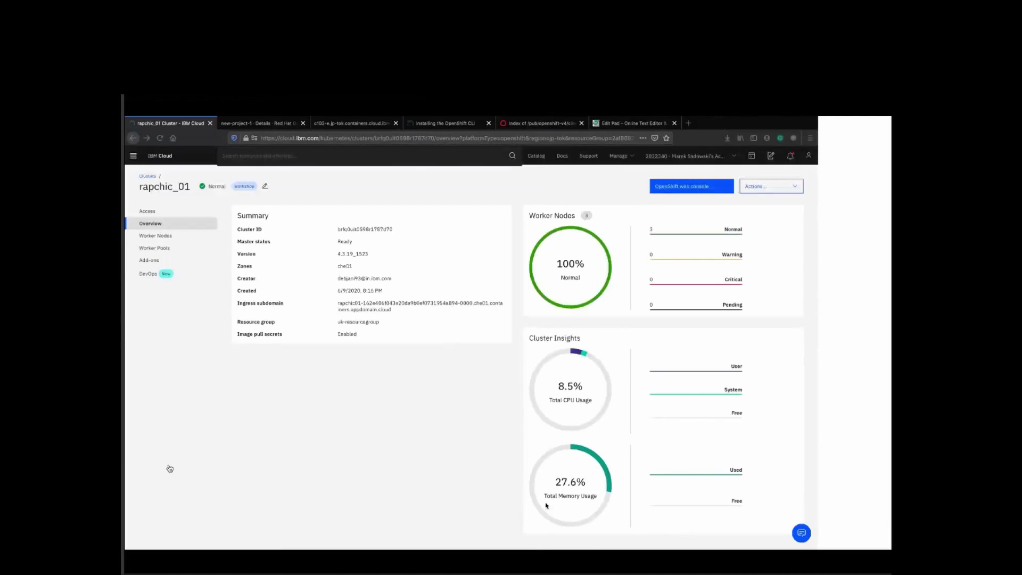
click(511, 123)
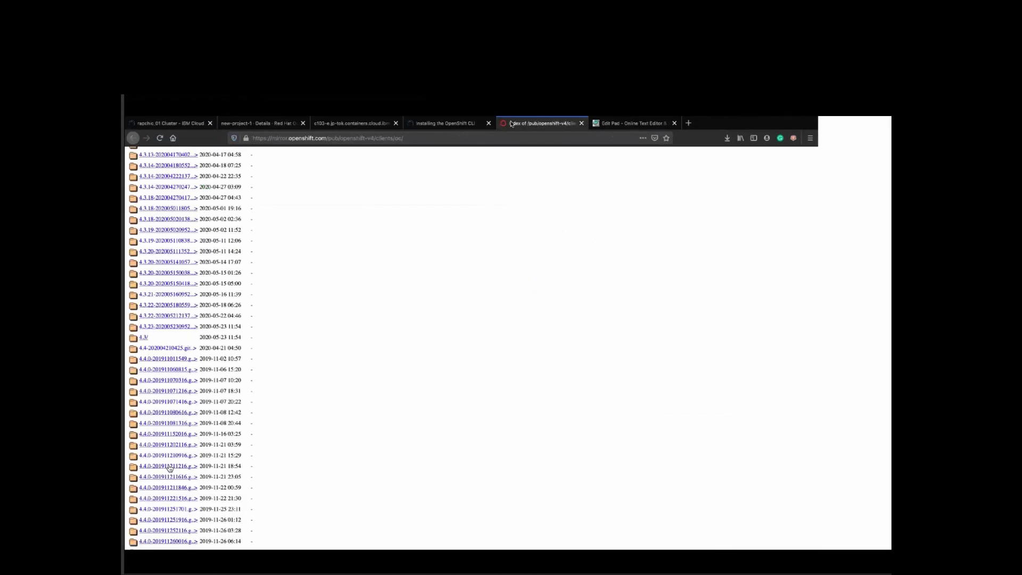
click(258, 123)
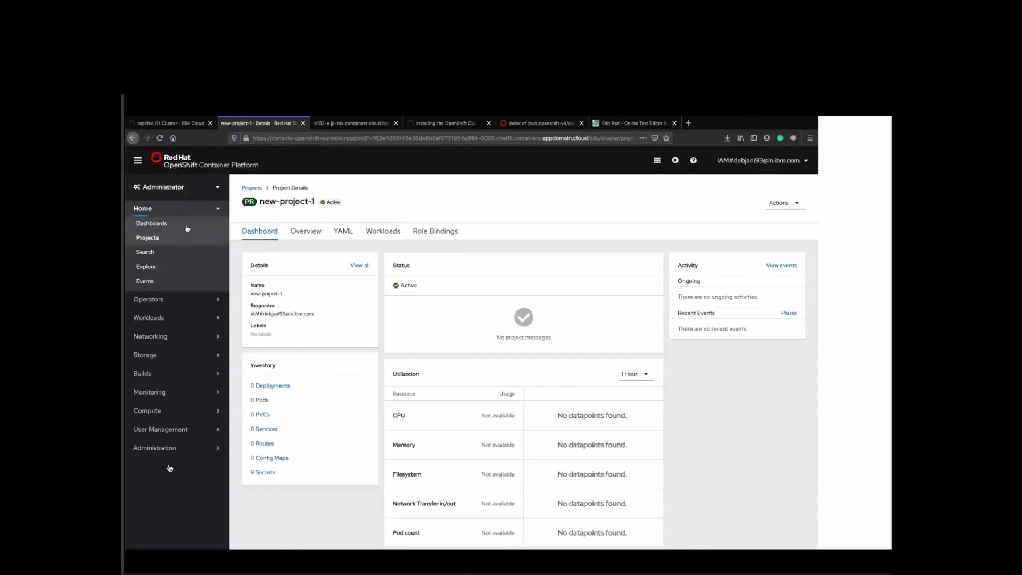
click(151, 214)
click(165, 215)
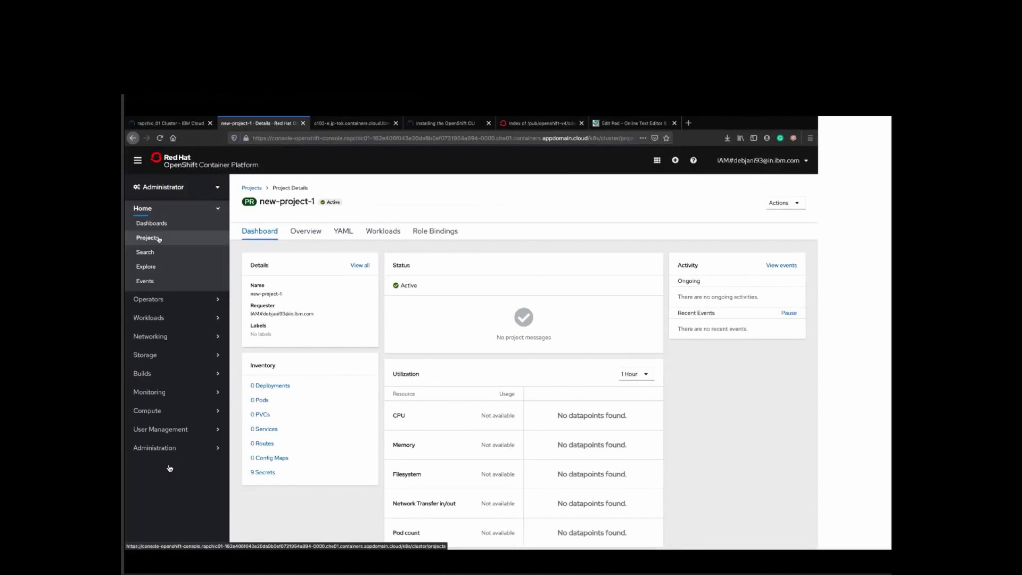
click(158, 238)
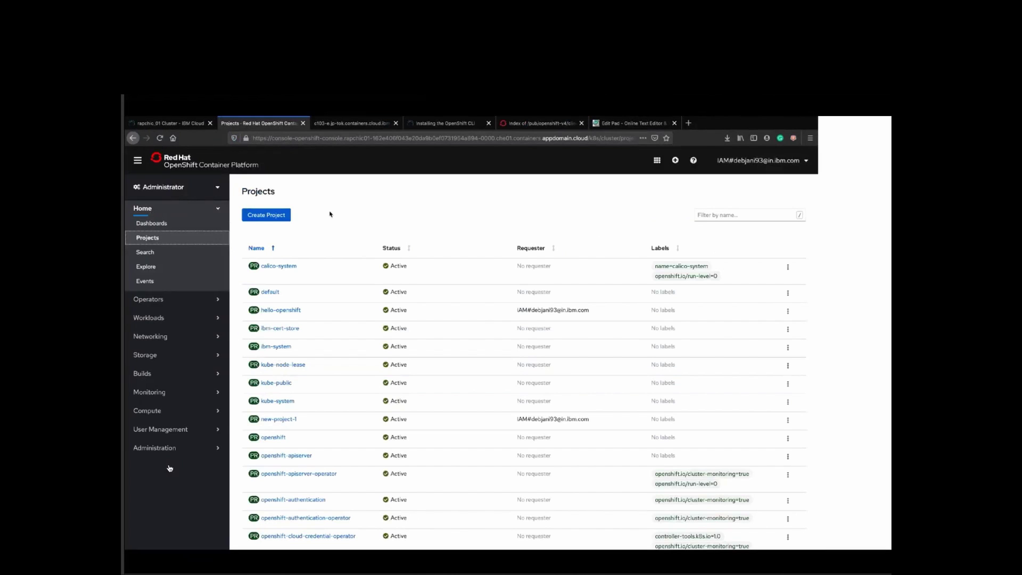
scroll(327, 269, down, 1)
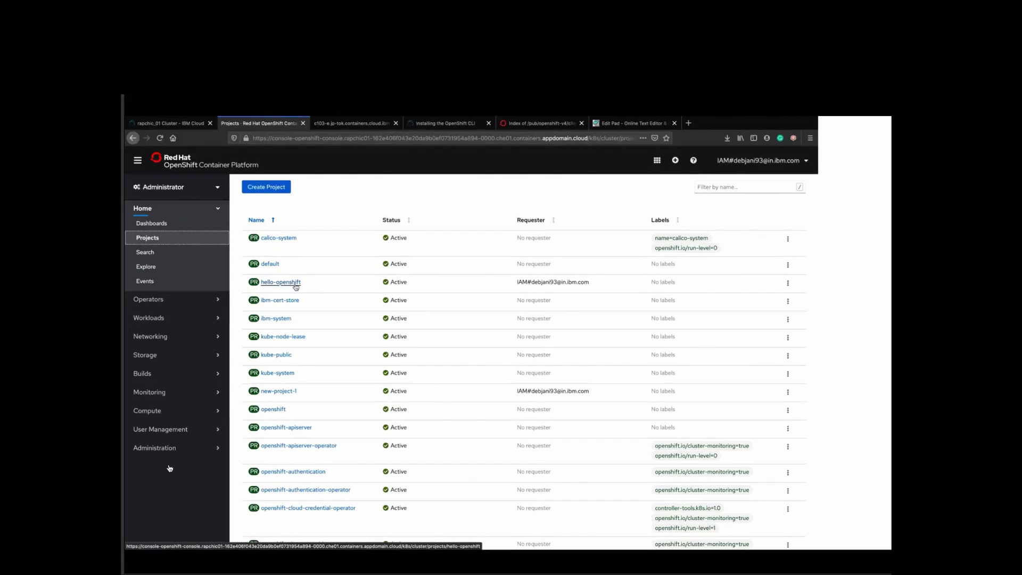
scroll(296, 287, up, 1)
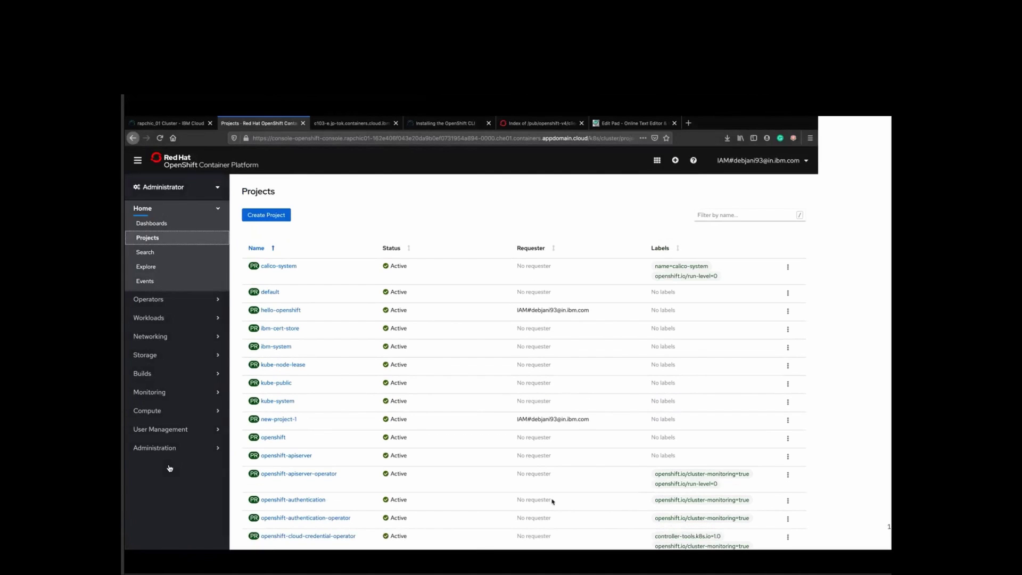
Filter projects by name with 'exa', then clear the filter and review the full list.
click(746, 215)
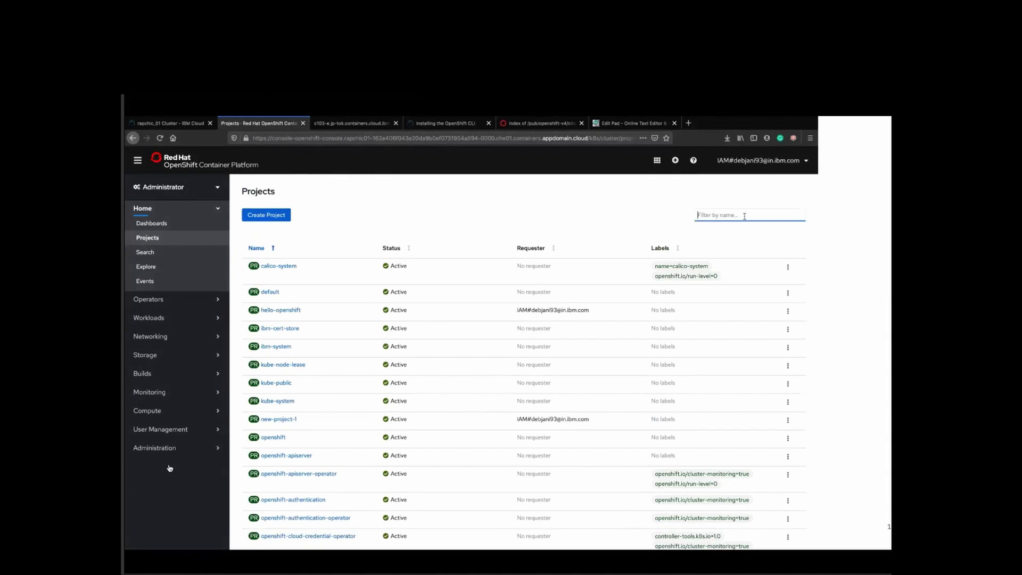
text(exa)
key(BackSpace)
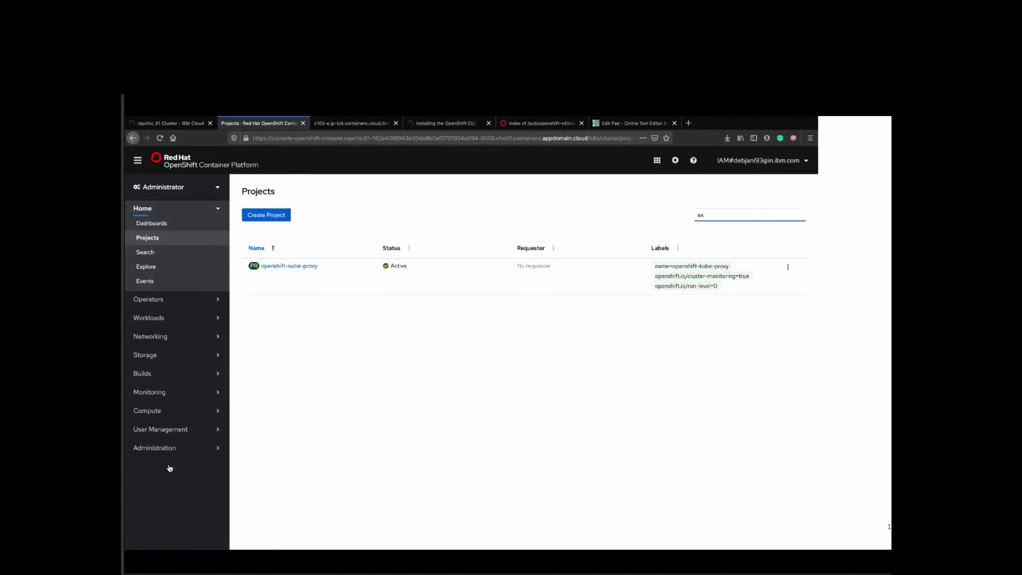
key(BackSpace)
key(BackSpace)
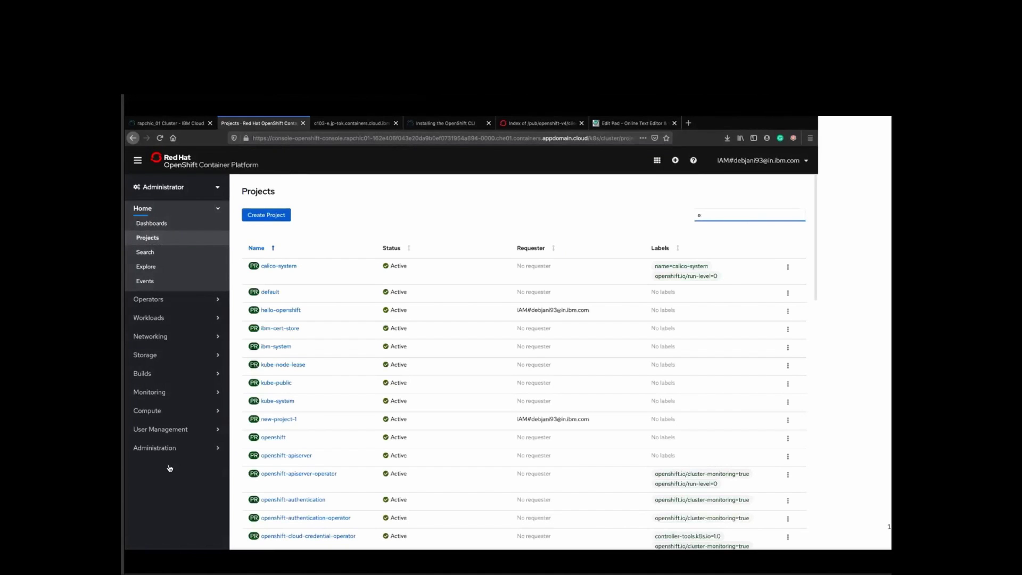
scroll(503, 312, down, 3)
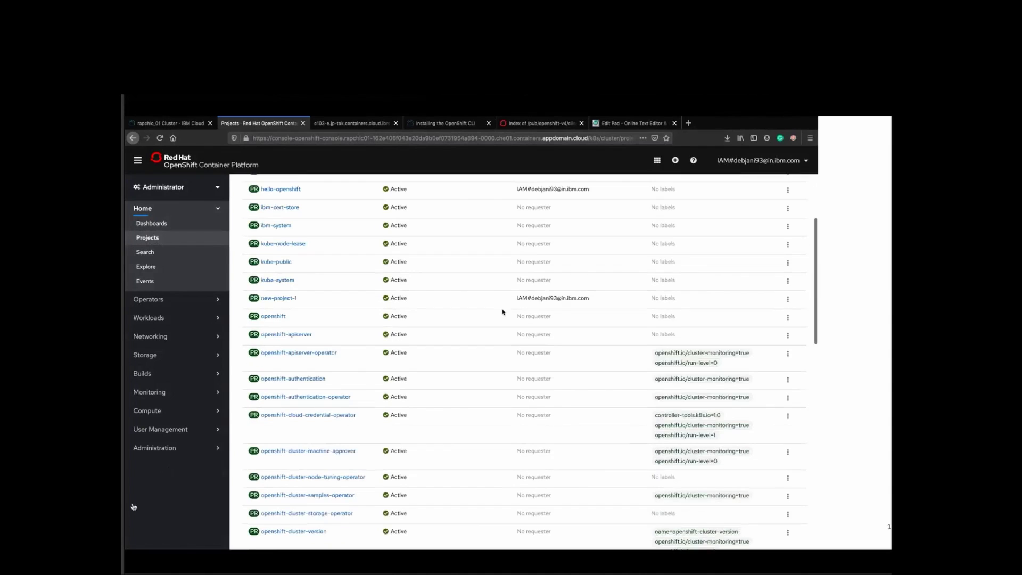
scroll(503, 311, up, 3)
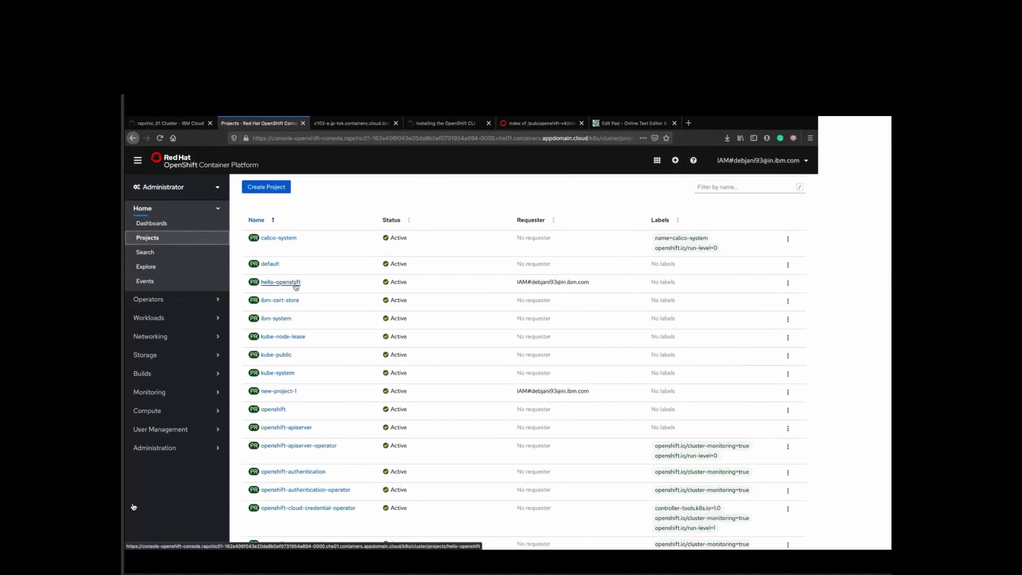
key(super+Tab)
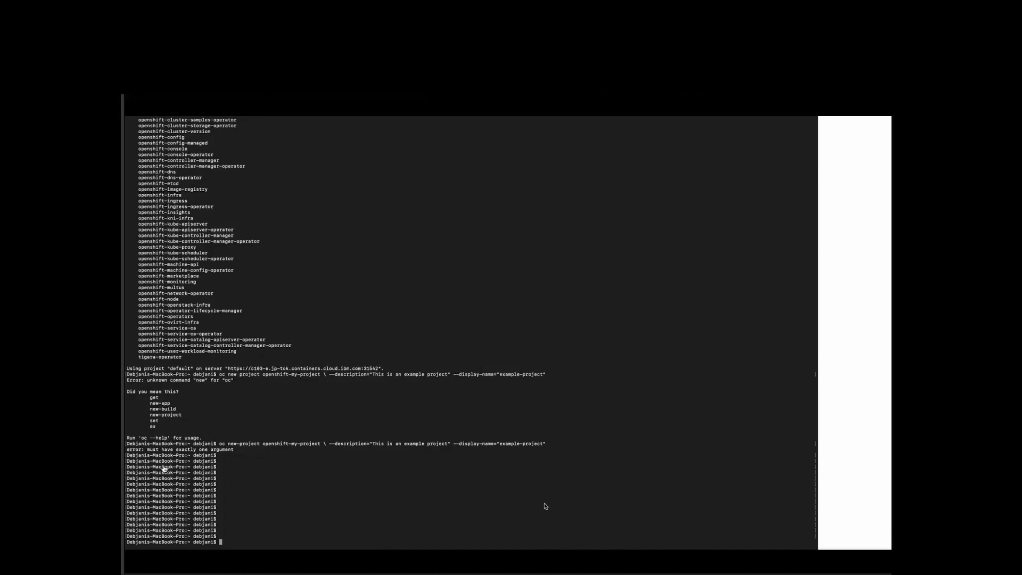
Return to the browser's Projects list, which no longer includes new-project-1.
key(super+Tab)
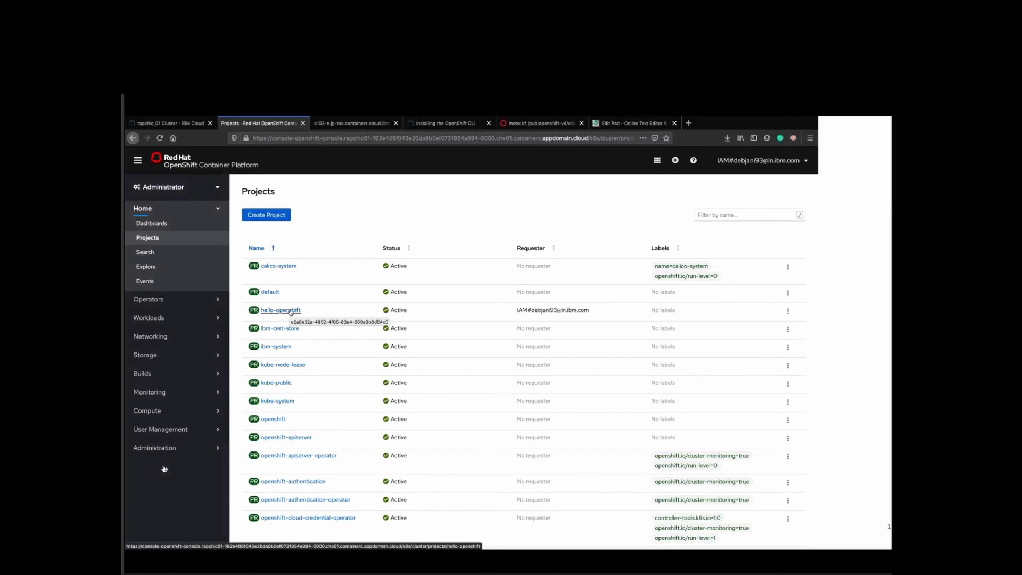
key(ctrl+Left)
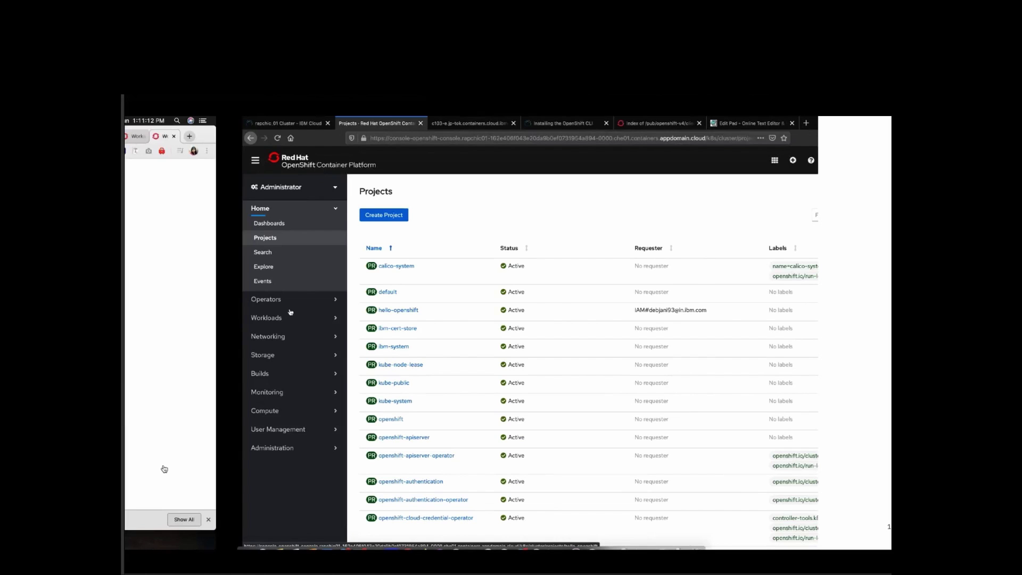
Run oc delete project hello-openshift in Terminal, then bring the OpenShift console forward.
key(super+Tab)
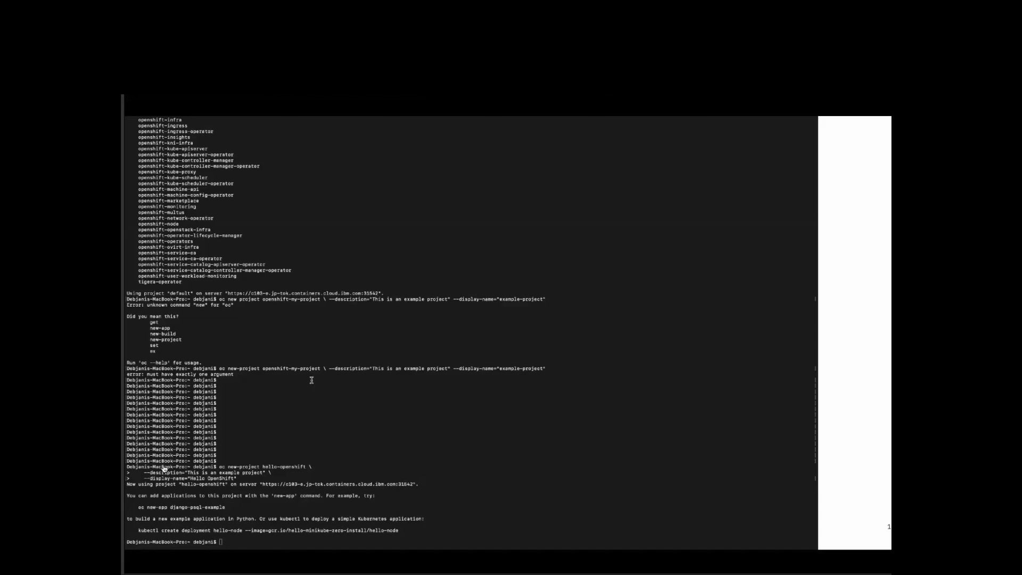
text(oc delete project hello-openshift)
key(Return)
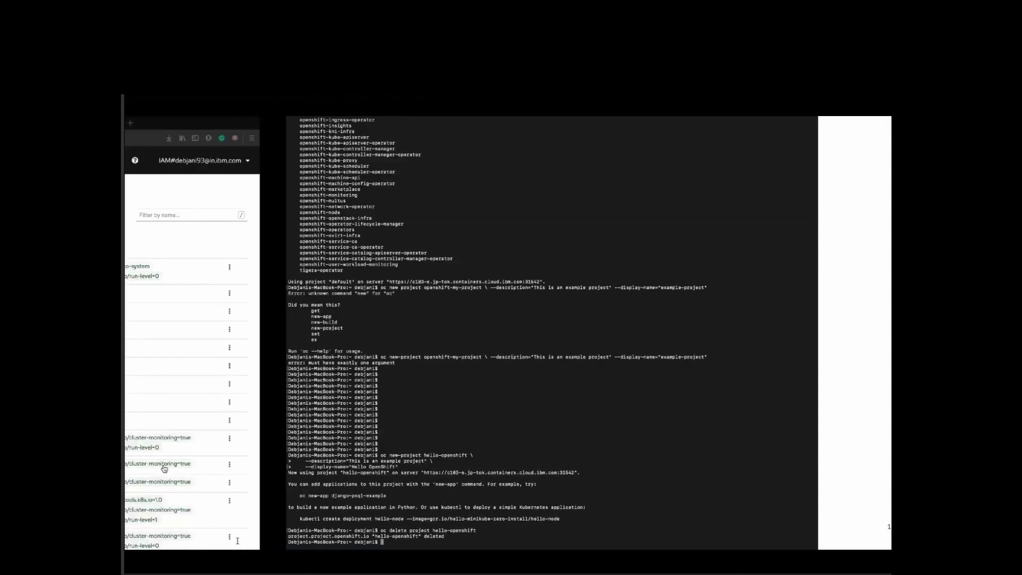
click(164, 469)
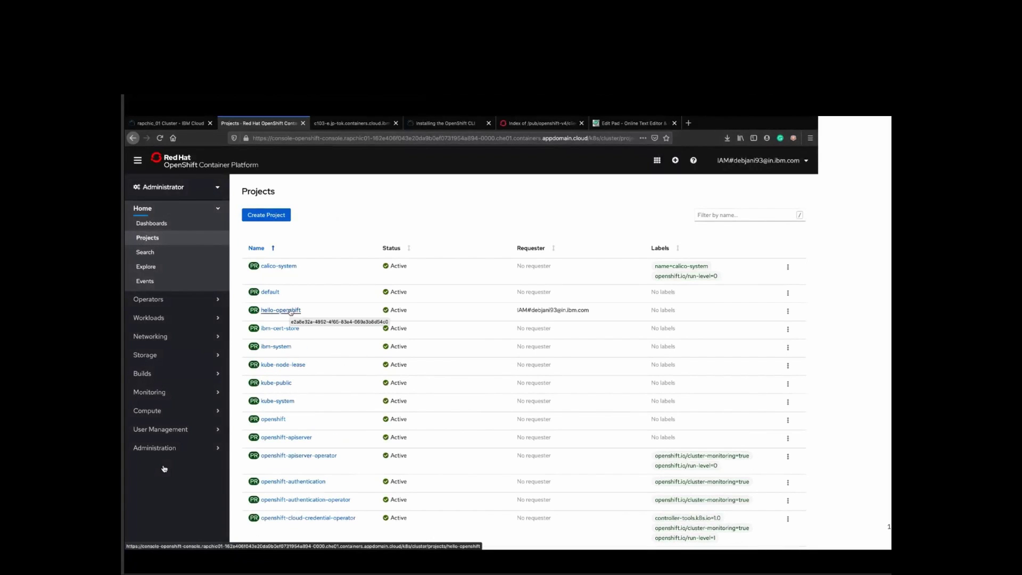
Switch desktops to bring the OpenShift web console back into full view.
key(ctrl+Left)
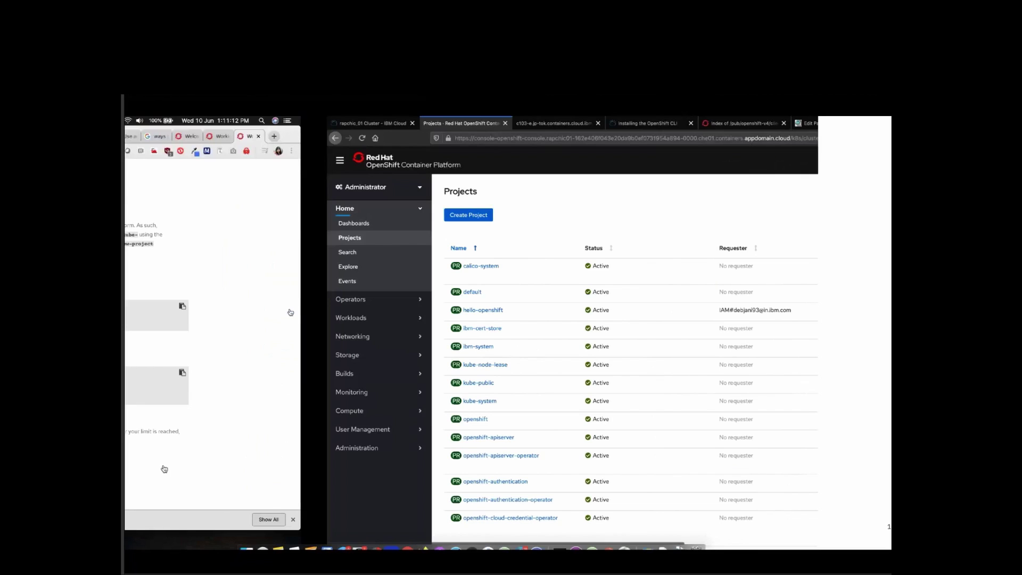
key(ctrl+Right)
key(ctrl+Right)
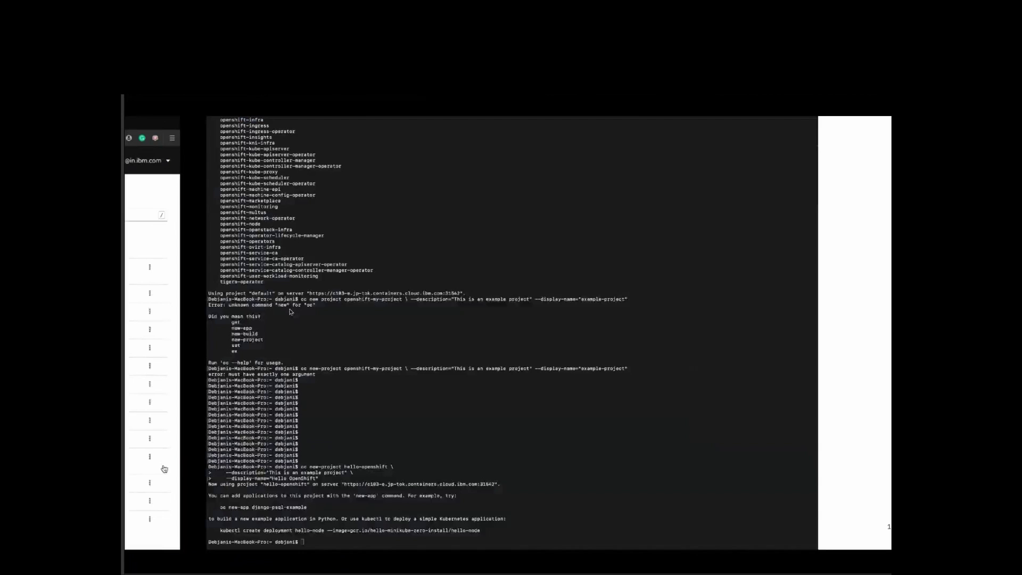
key(ctrl+Left)
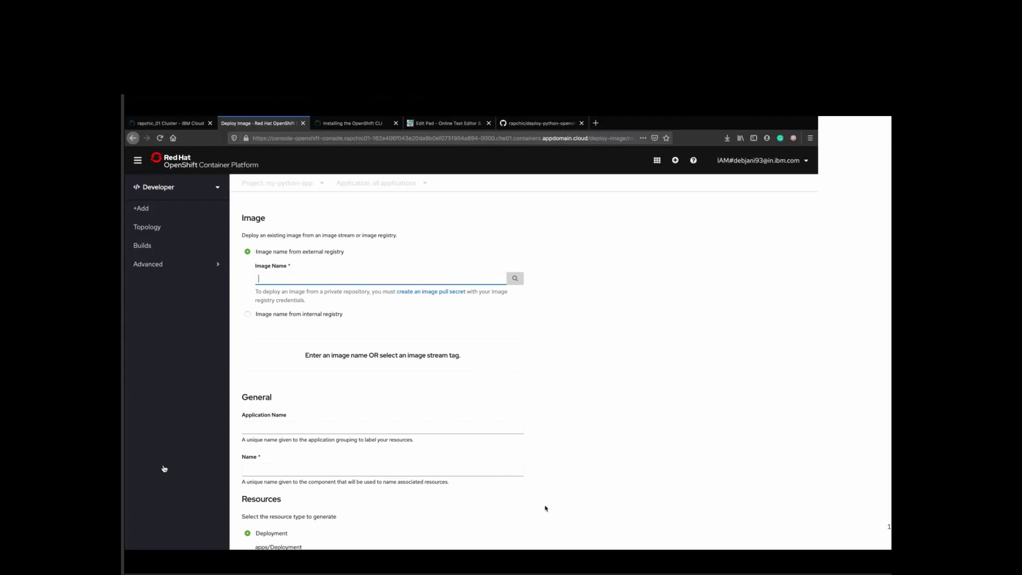
Search for image rapchic/python:1 so the Application Name auto-fills as python-app.
text(rapchic)
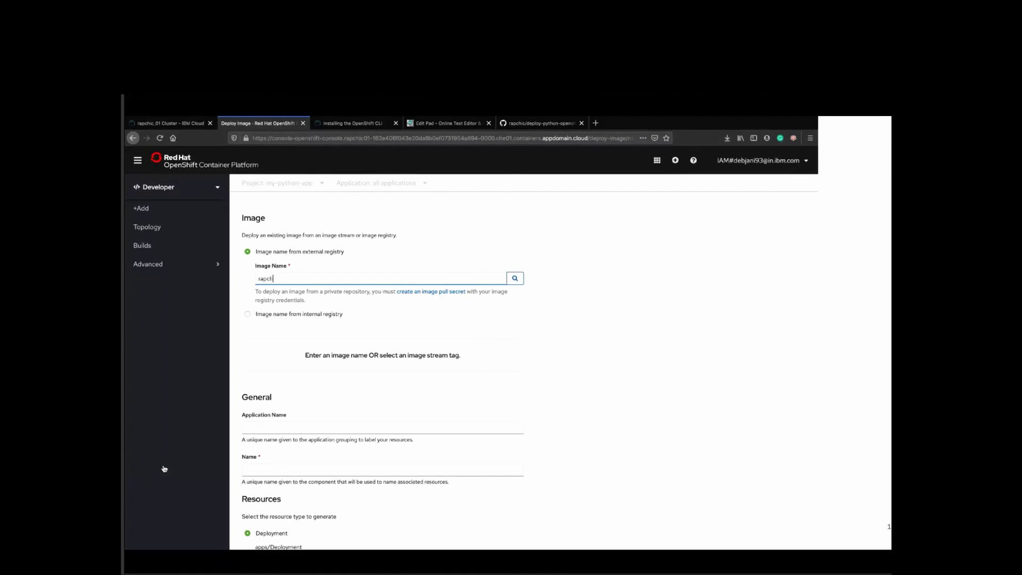
text(/python:1)
click(516, 279)
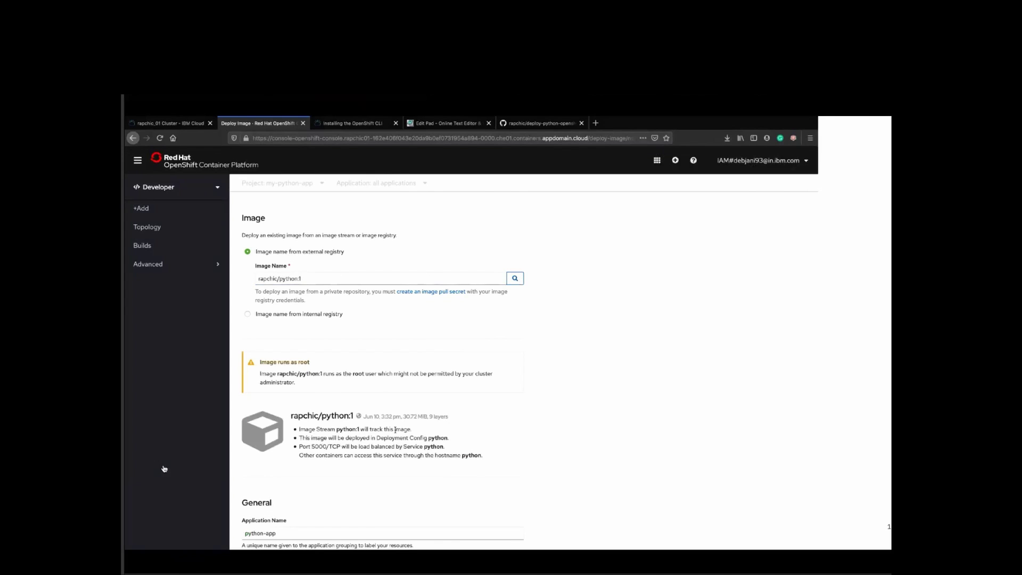
scroll(395, 429, down, 1)
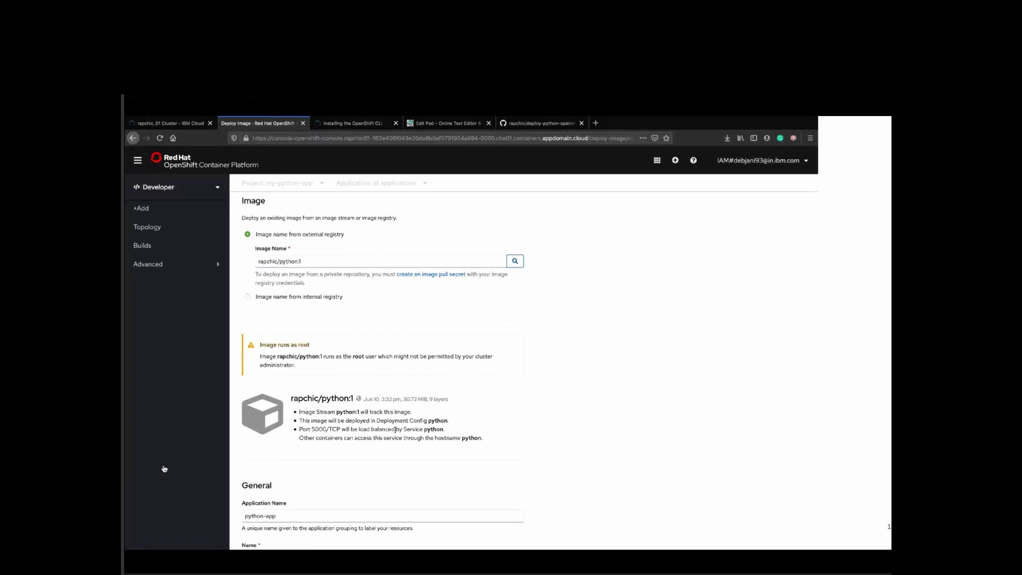
scroll(395, 429, down, 1)
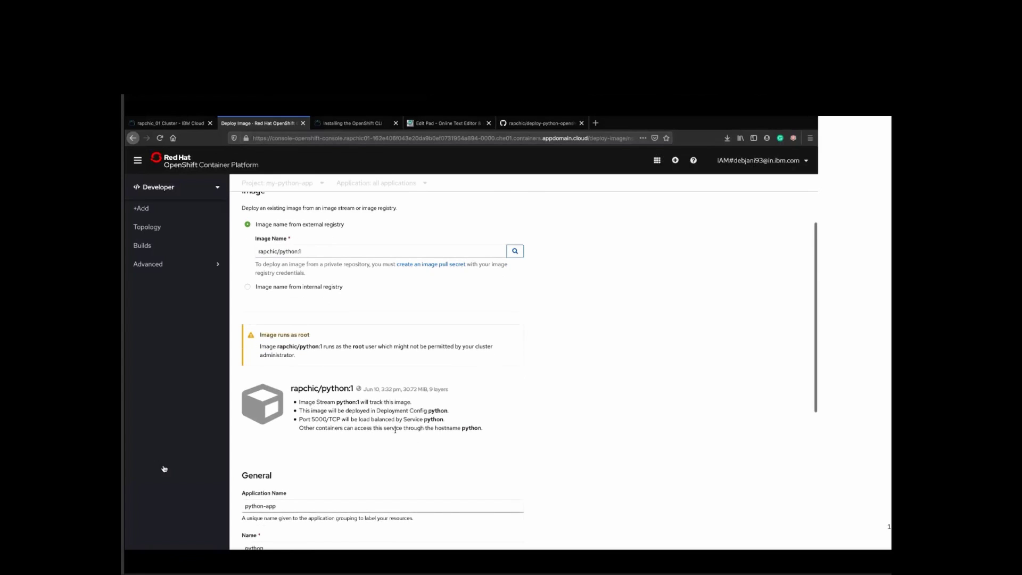
scroll(395, 429, down, 1)
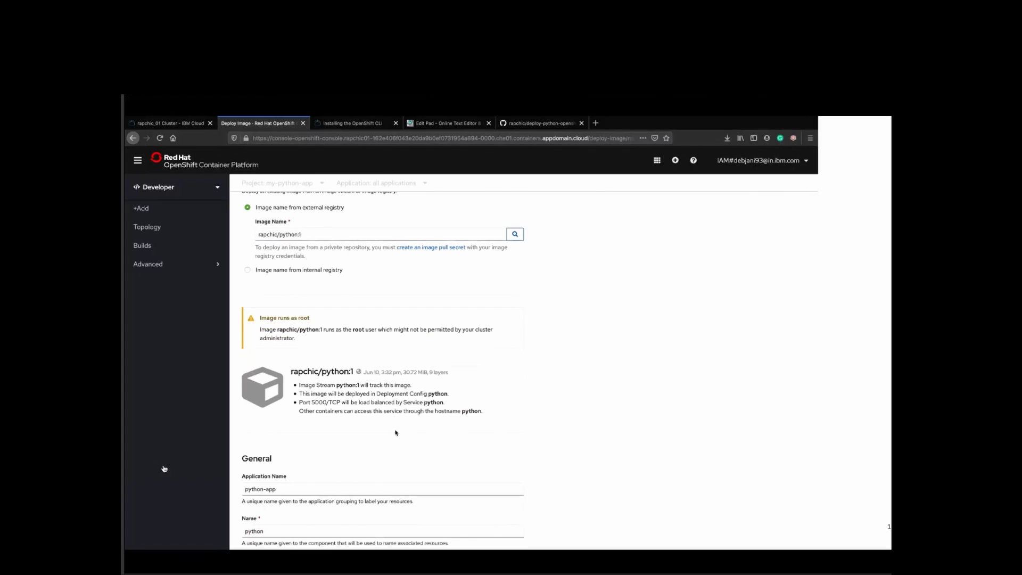
scroll(396, 433, down, 1)
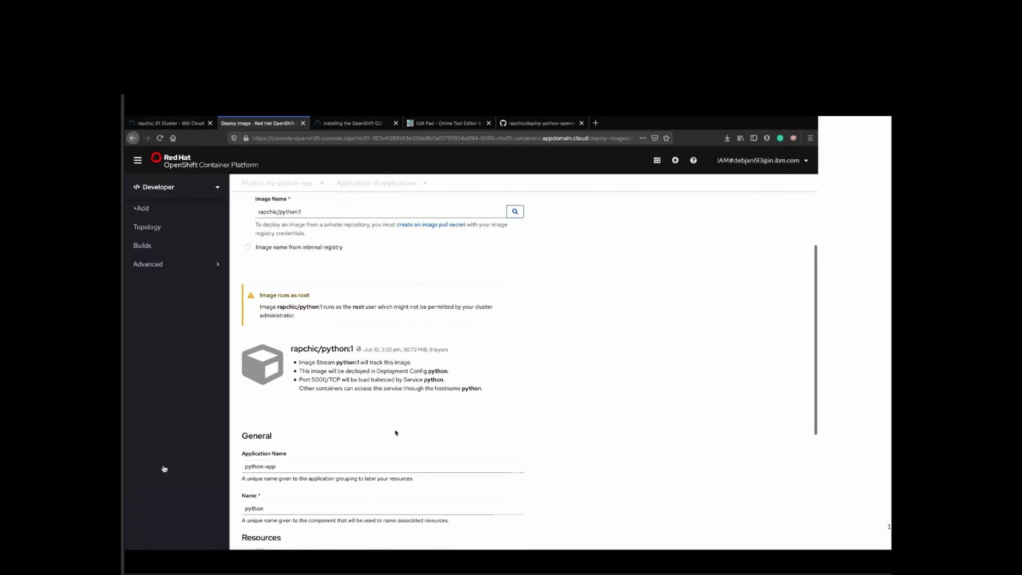
scroll(396, 433, down, 2)
scroll(395, 430, down, 3)
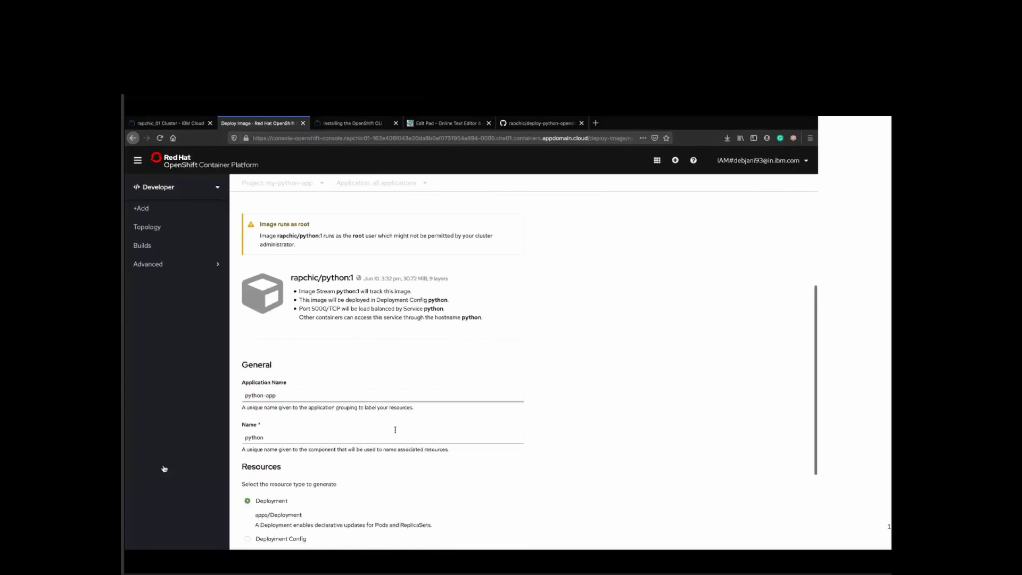
mouse_move(504, 349)
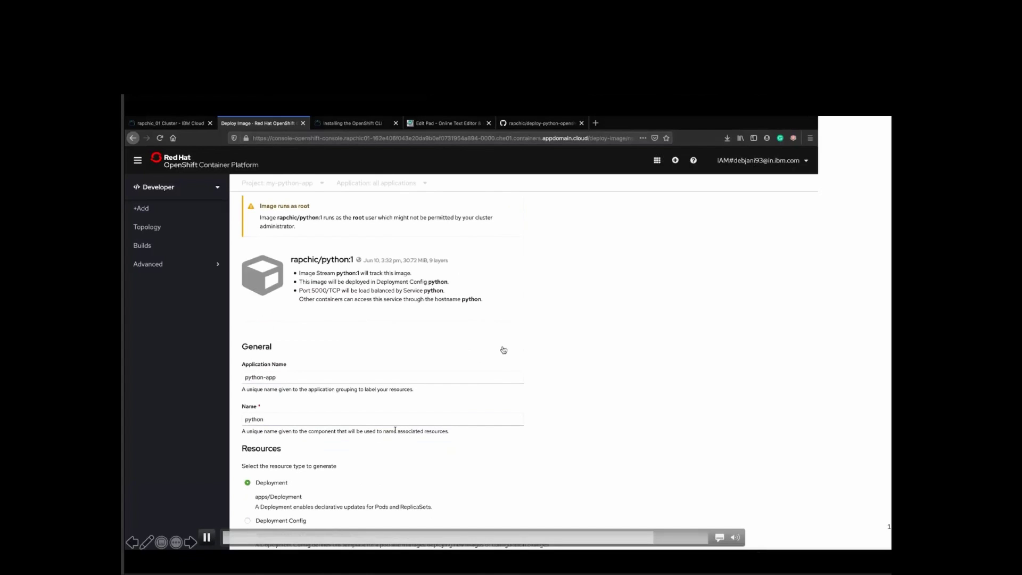
scroll(395, 430, down, 3)
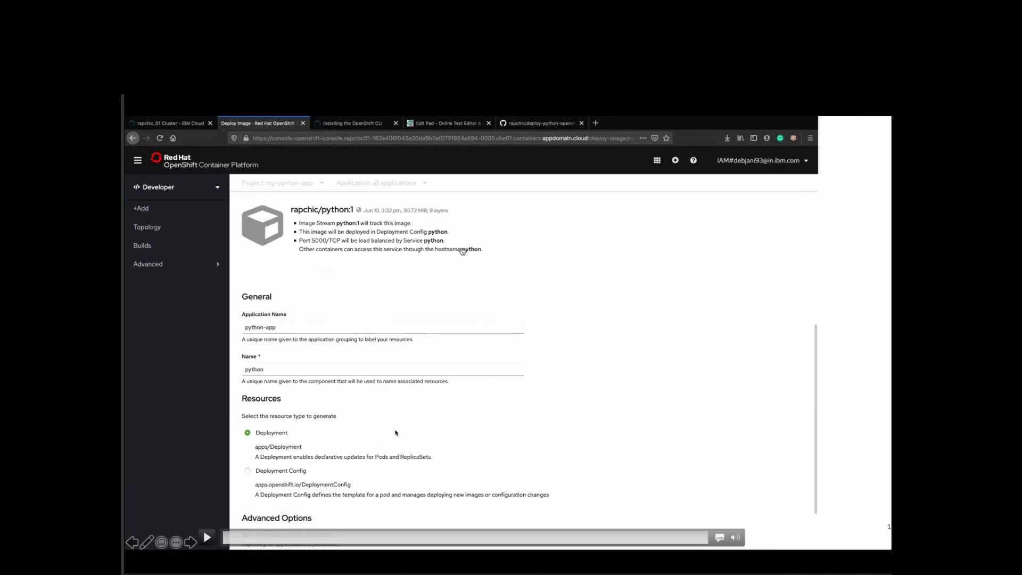
mouse_move(210, 473)
click(189, 546)
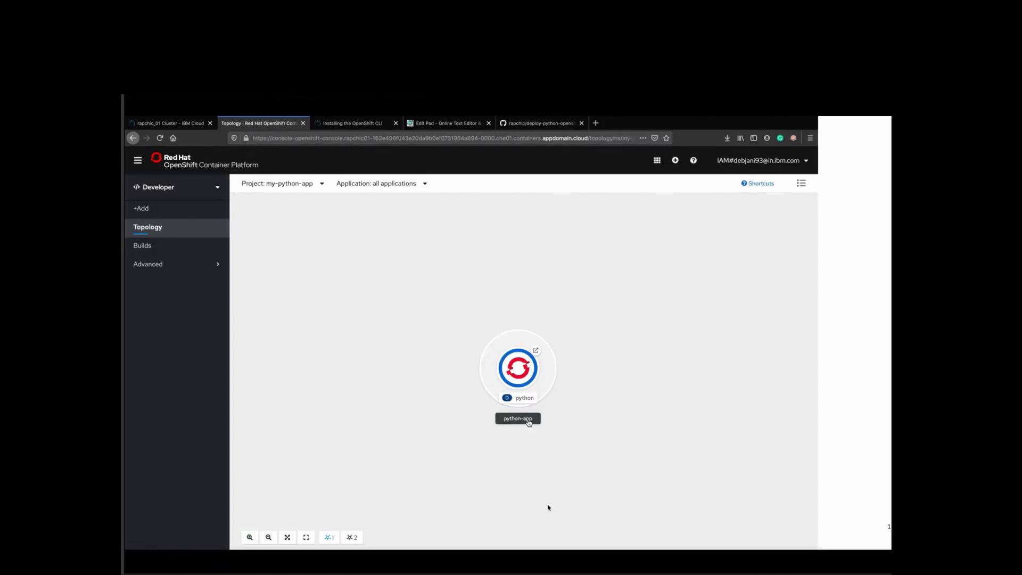
Open the python deployment's route URL in a new tab and zoom in on 'Hello, world!'.
click(519, 381)
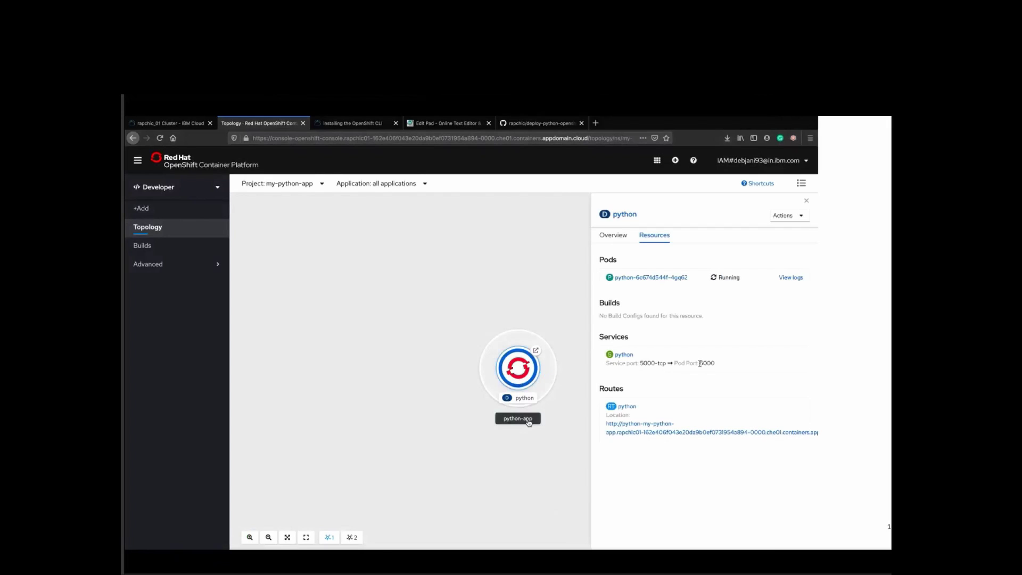
right_click(644, 424)
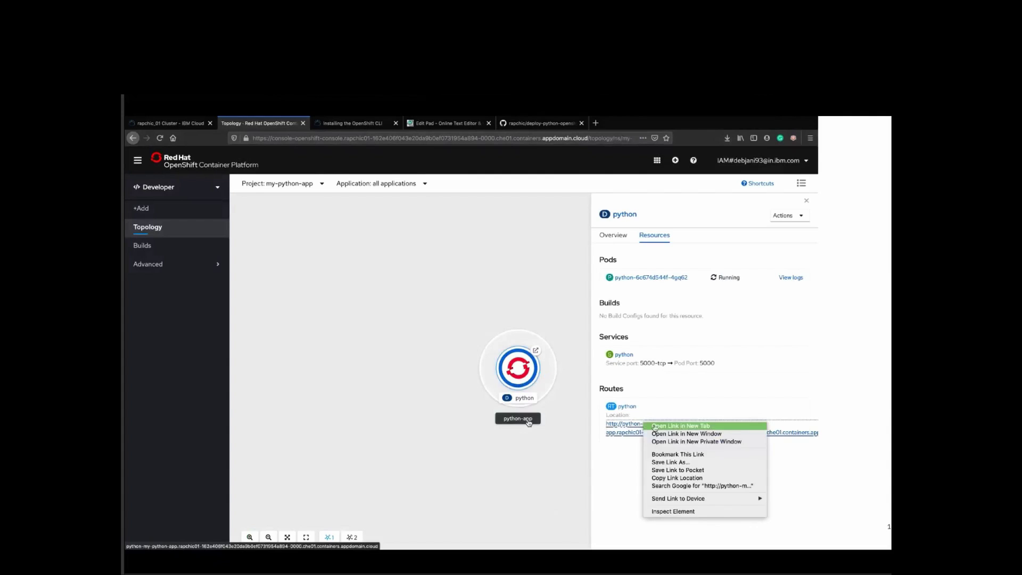
click(655, 426)
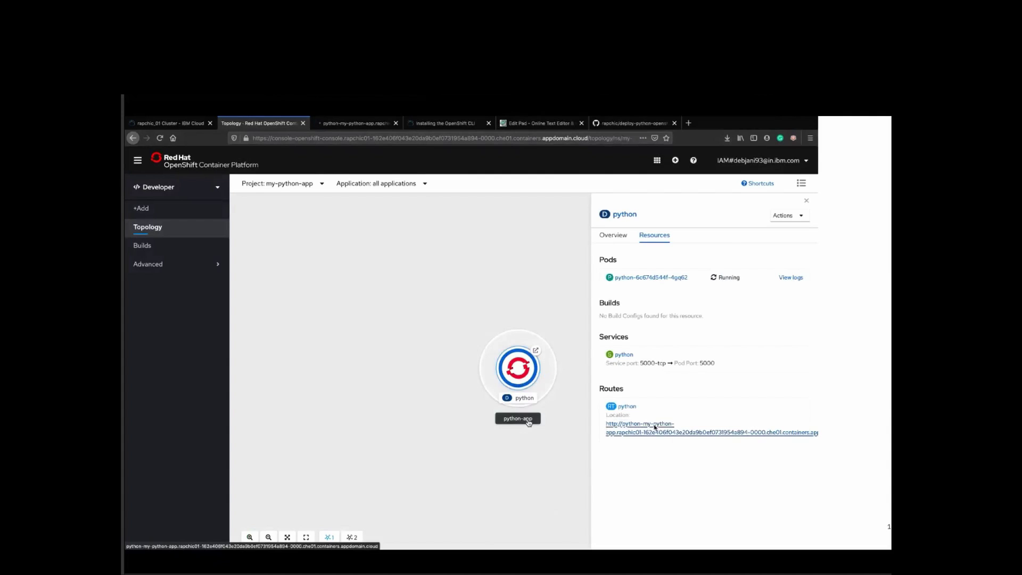
click(356, 126)
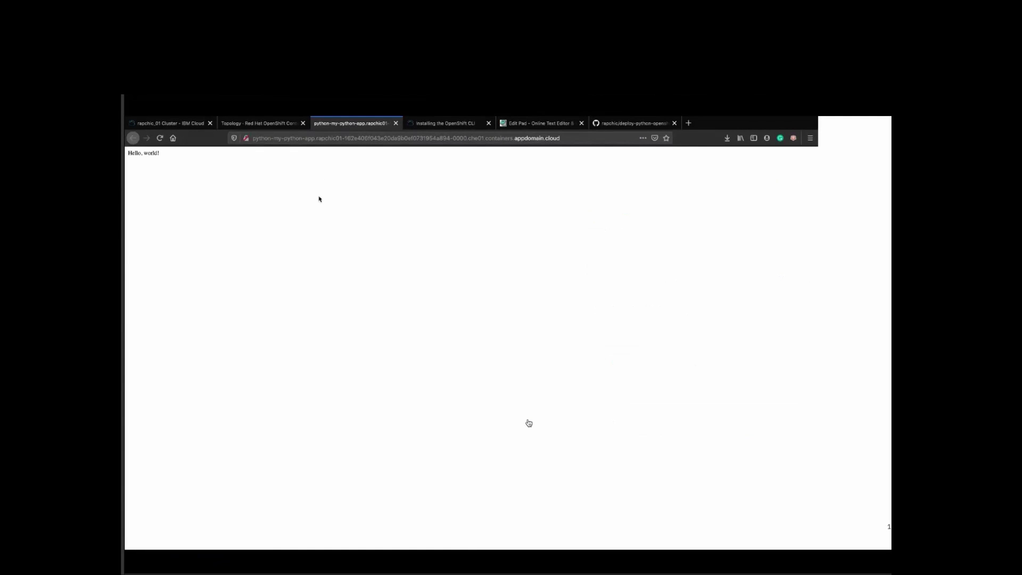
key(super+plus)
key(super+plus)
key(super+plus)
key(super+plus)
key(super+plus)
key(super+plus)
key(super+plus)
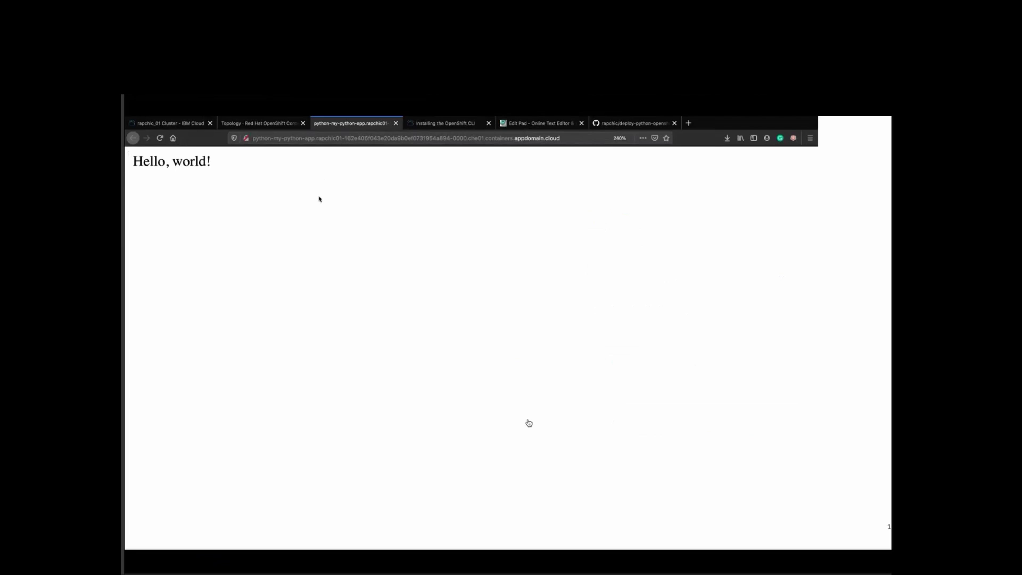
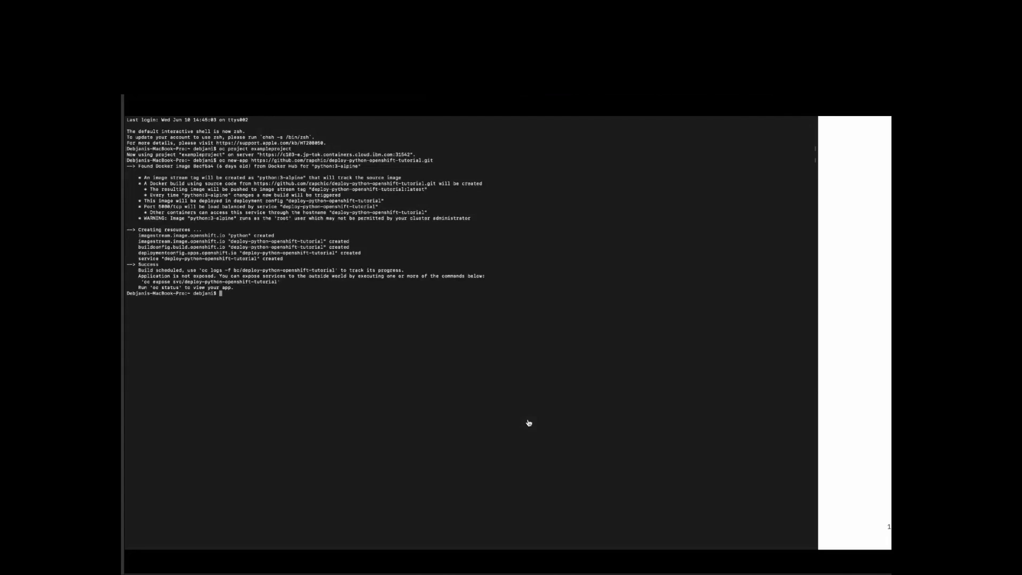
Expose deploy-python-openshift-tutorial as a route with oc expose, then view the empty s2i topology.
text(oc expose svc/deploy-python-openshift-tutorial)
key(Return)
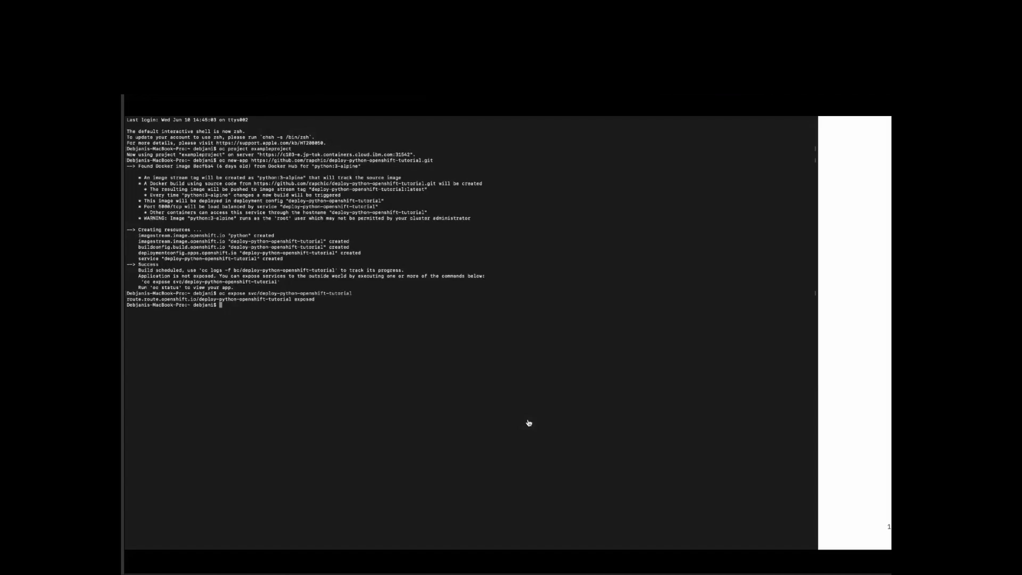
key(ctrl+Right)
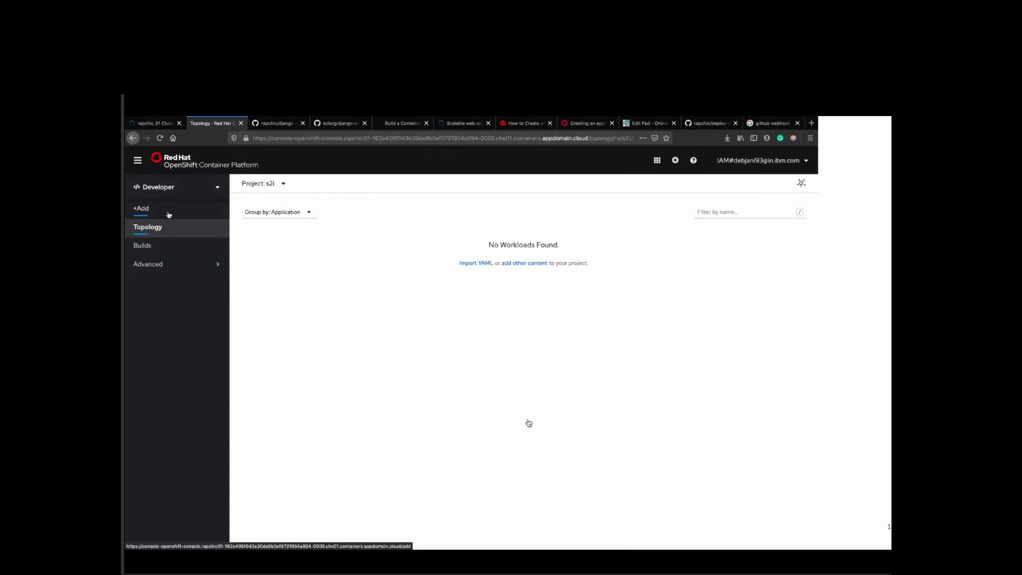
Open the +Add page for project s2i and browse the From Catalog services.
click(189, 212)
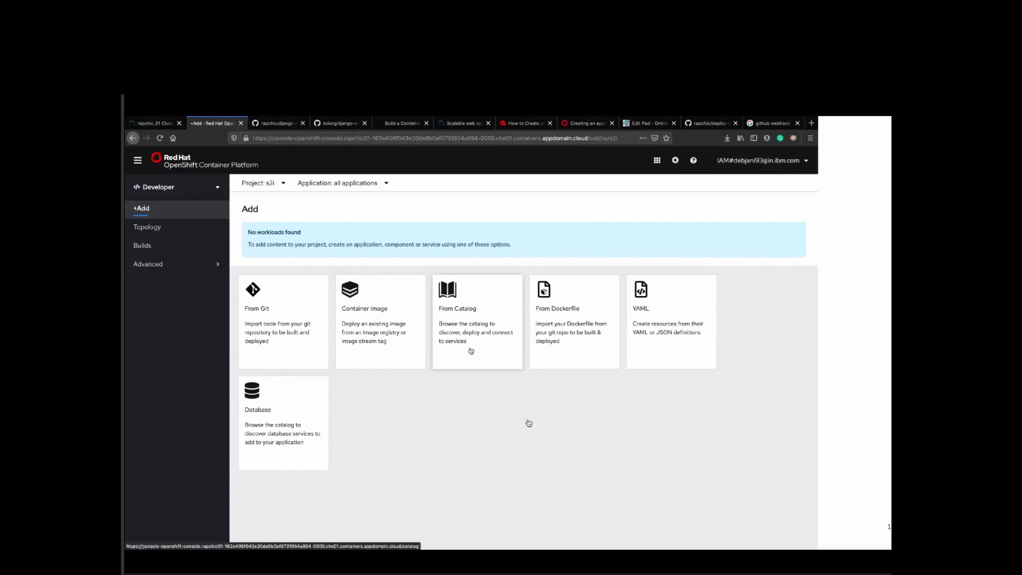
click(471, 351)
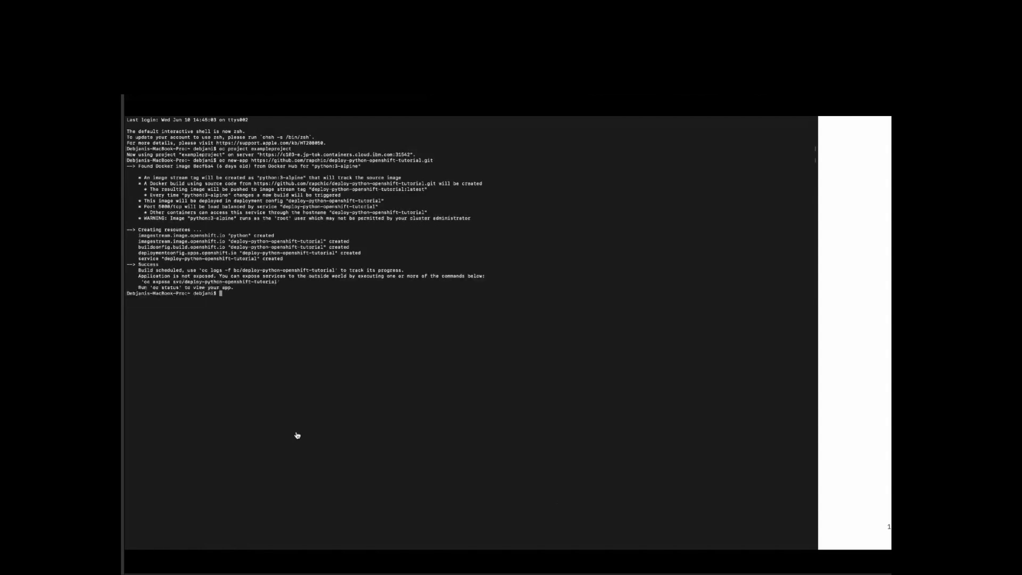
Run oc expose svc/deploy-python-openshift-tutorial and check the running app with build #1 in Topology.
text(oc expose svc/deploy-python-openshift-tutorial)
key(Return)
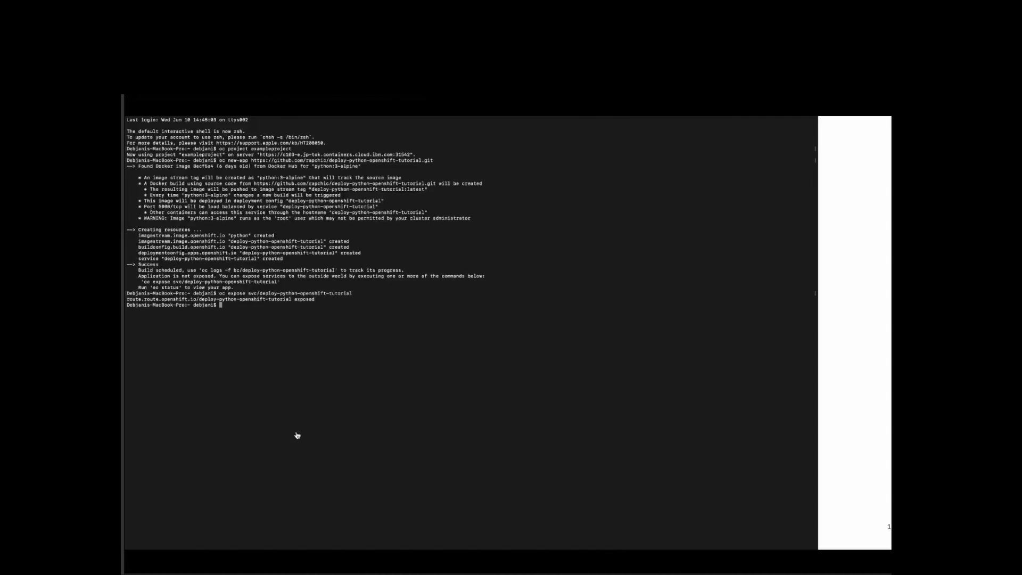
key(super+Tab)
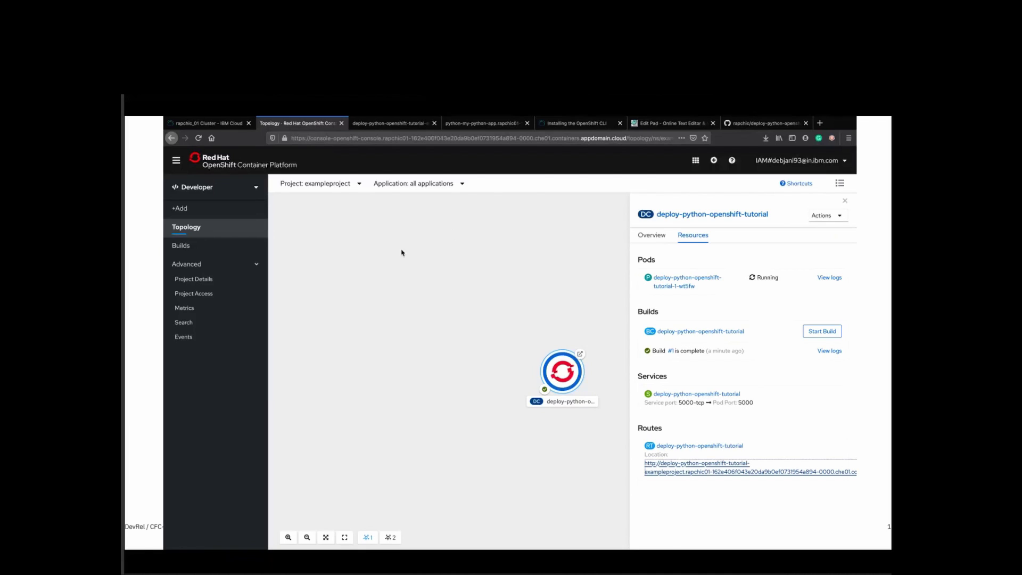
Advance to the next part of the demo and resume the embedded video.
click(191, 543)
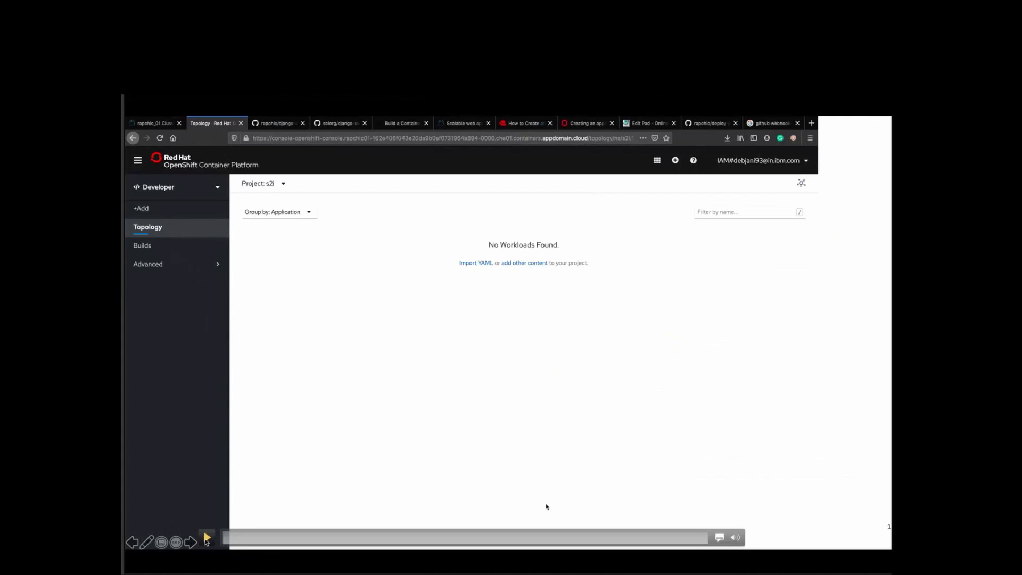
click(207, 538)
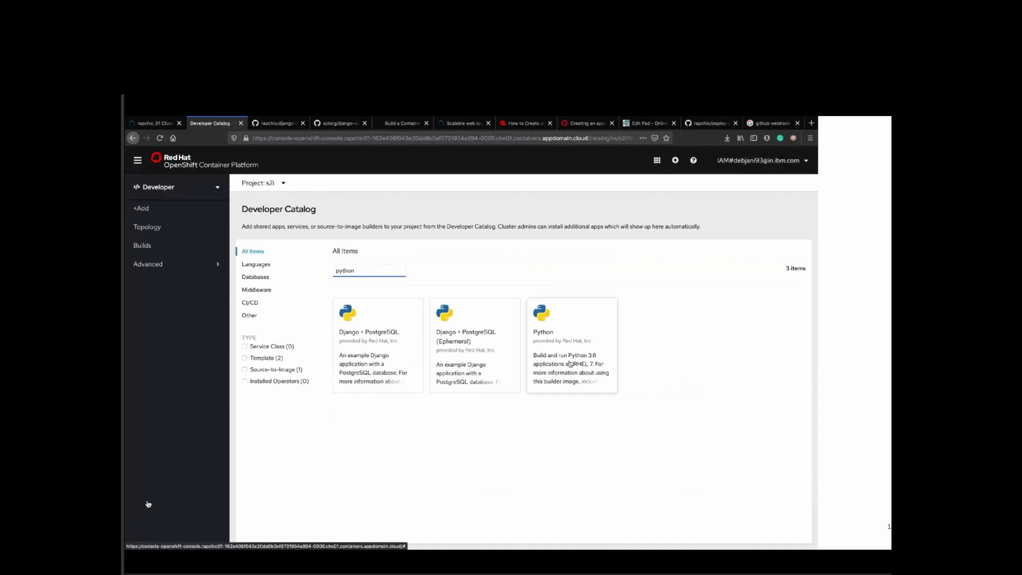
Open the Python 3.6 builder's Create Source-to-Image Application form and pause the demo video.
click(570, 364)
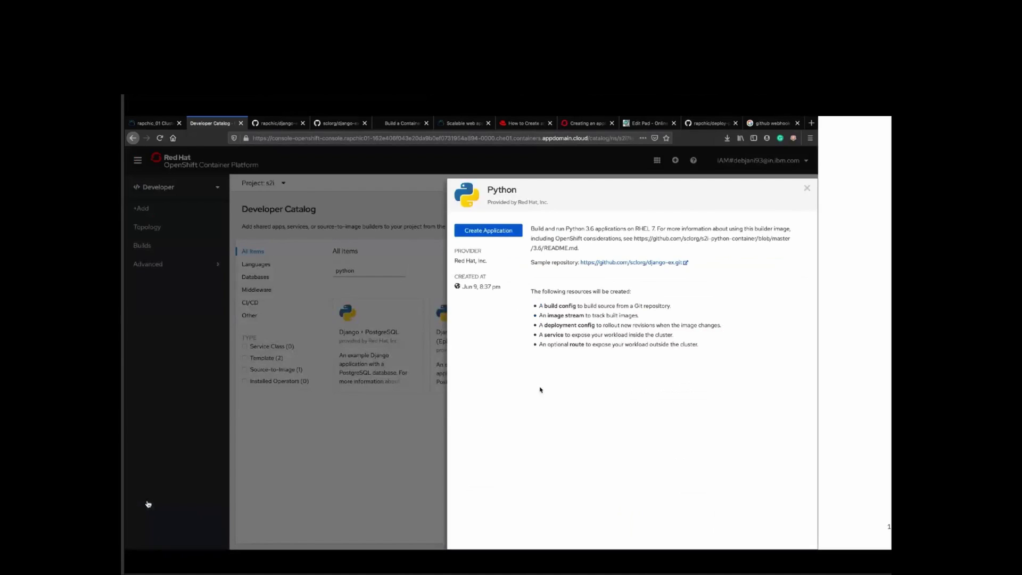
click(488, 230)
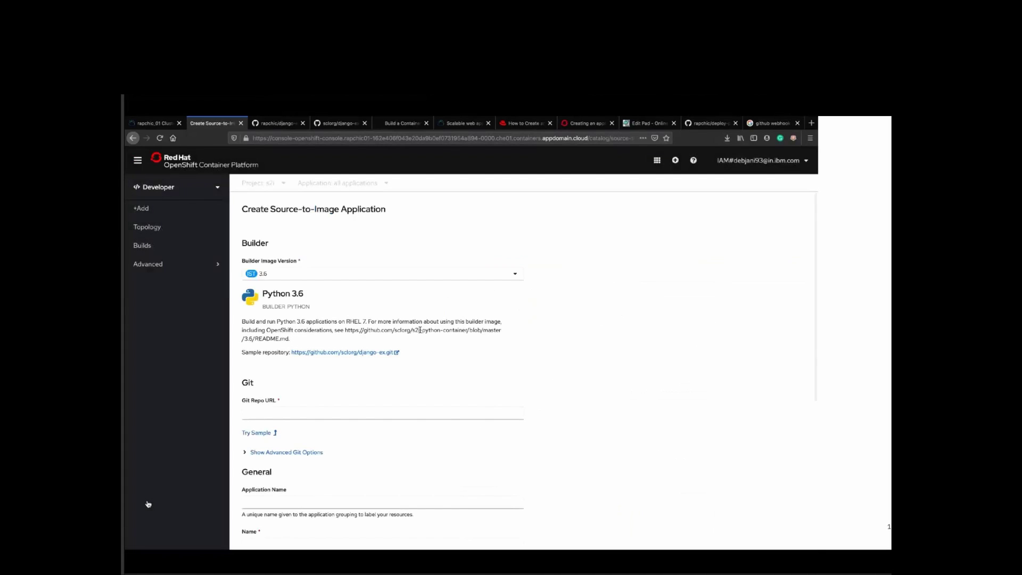
scroll(330, 366, down, 1)
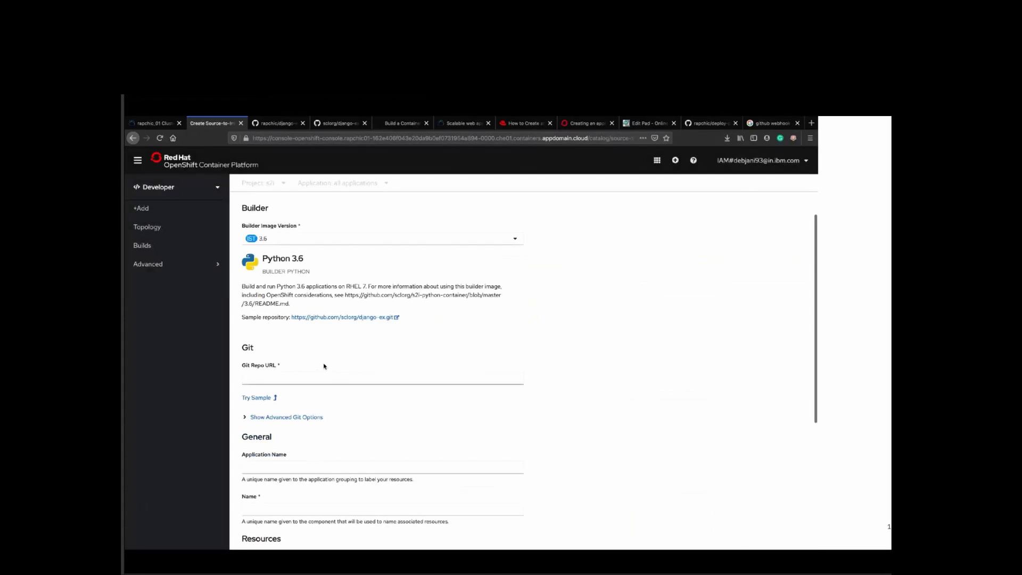
click(206, 538)
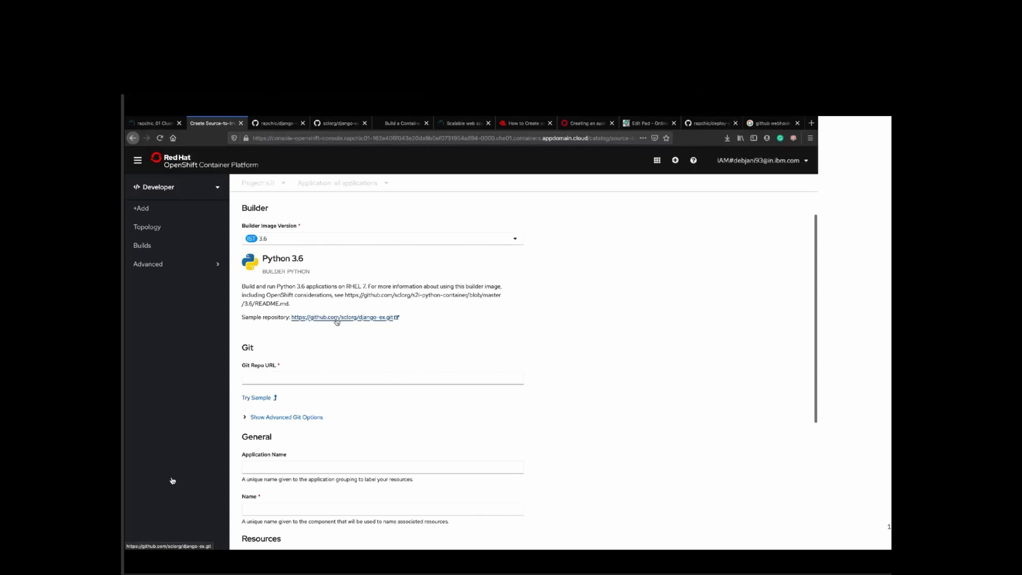
Open the sclorg/django-ex sample repository in a new tab and scroll through its README.
mouse_move(207, 538)
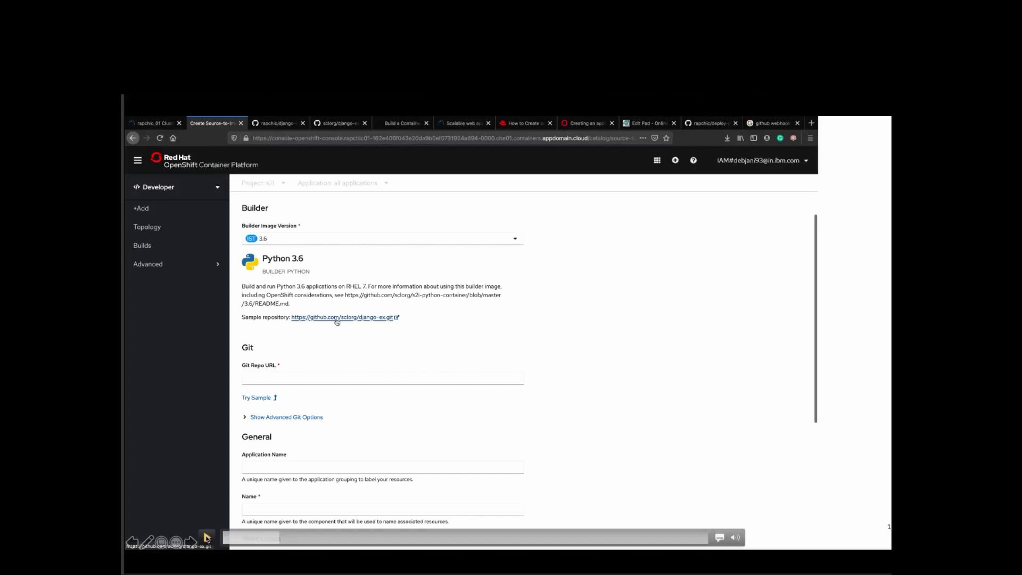
right_click(336, 320)
click(351, 325)
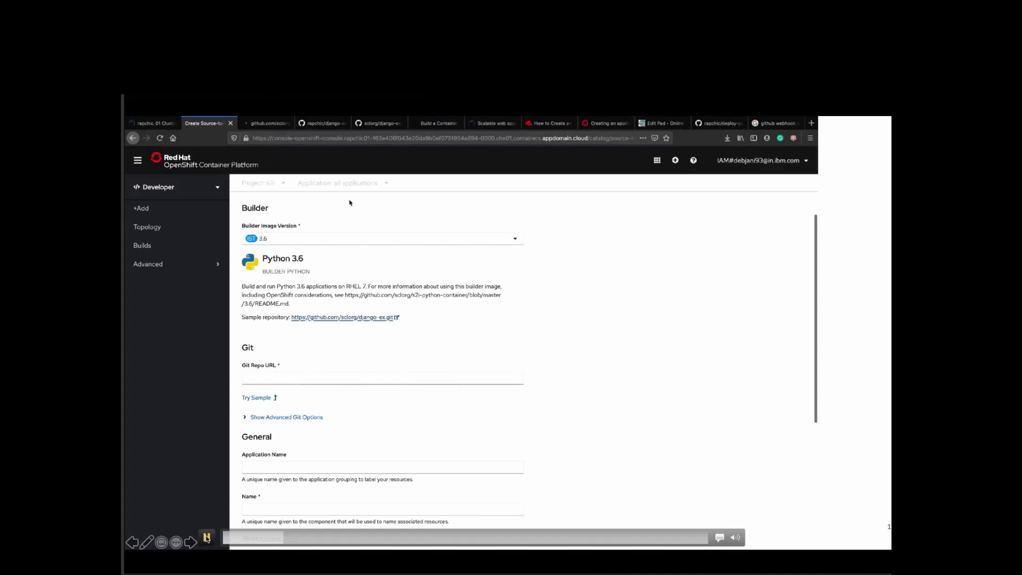
click(273, 127)
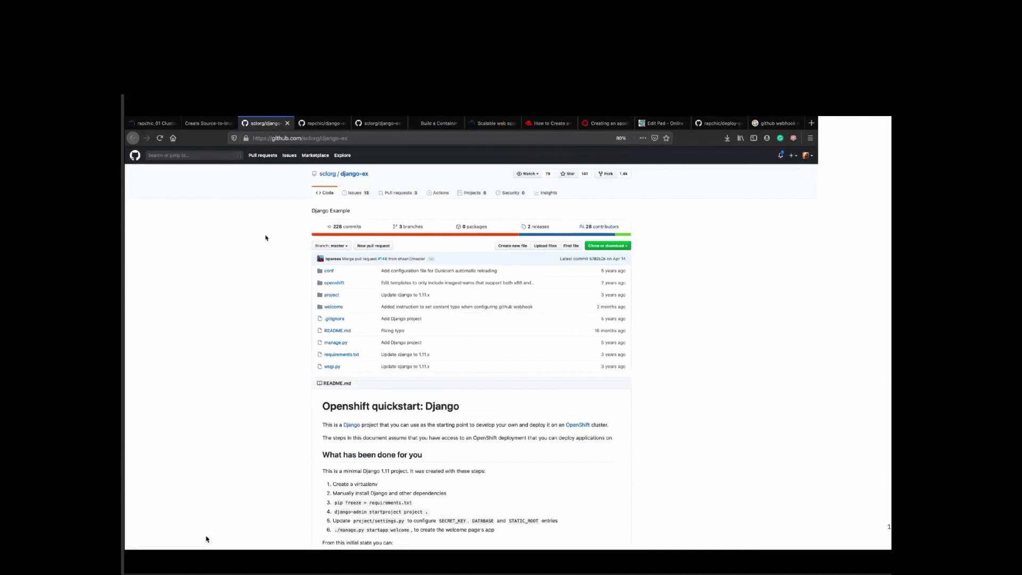
scroll(263, 236, down, 5)
scroll(266, 238, down, 1)
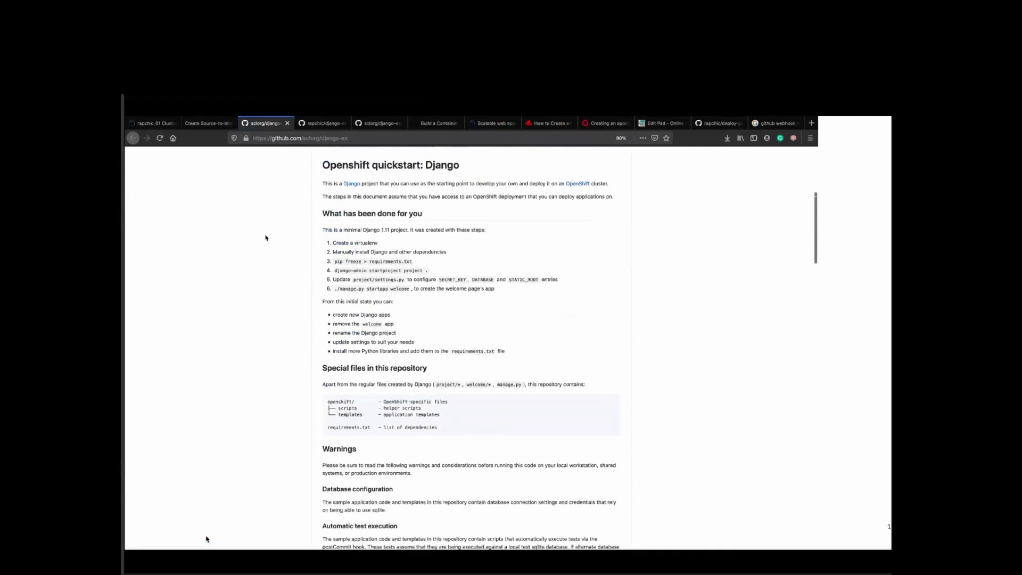
scroll(266, 238, down, 10)
scroll(266, 238, down, 10)
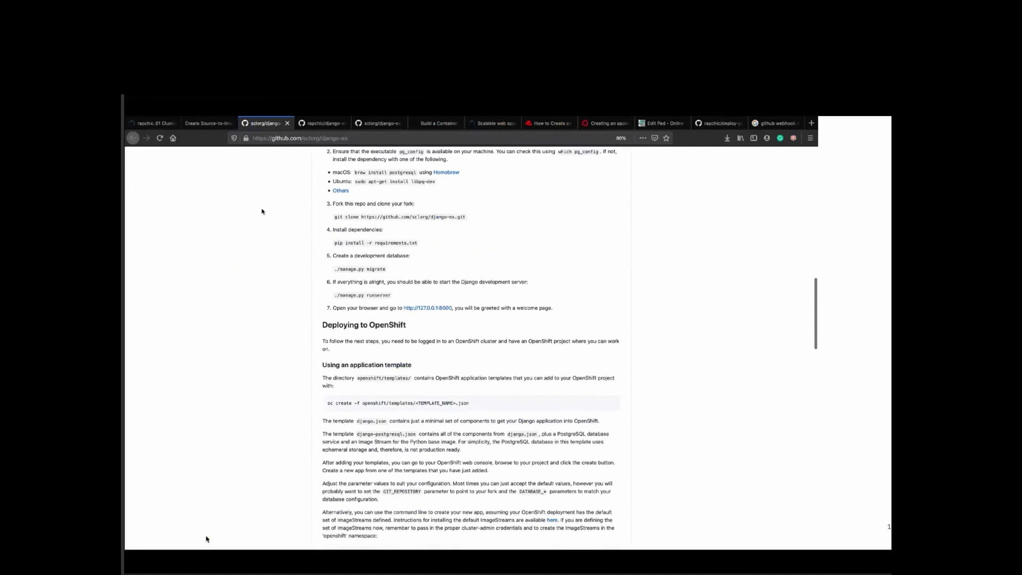
scroll(262, 212, up, 2)
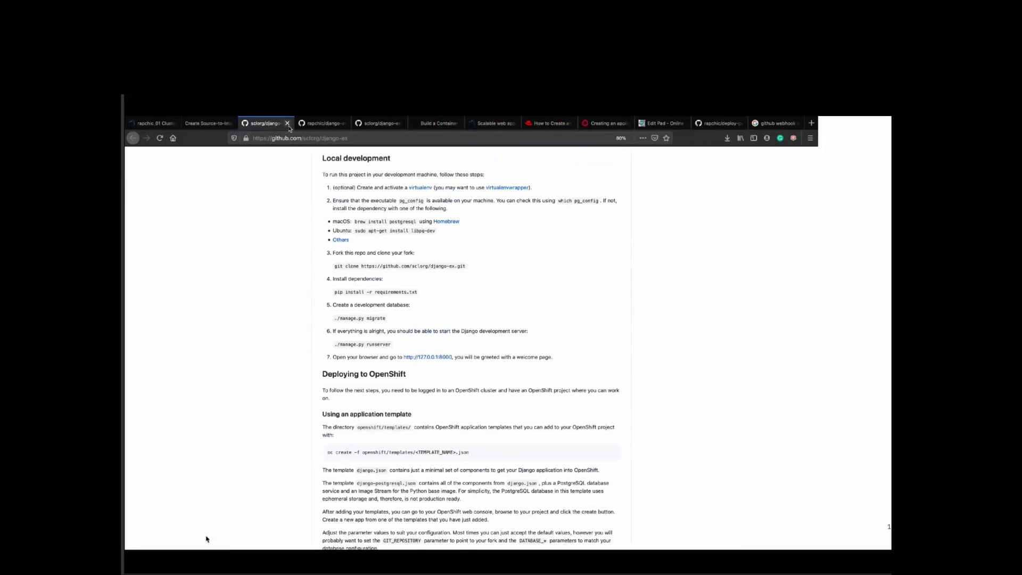
Copy the forked django-ex repository's URL and return to the OpenShift creation form.
click(287, 123)
click(272, 126)
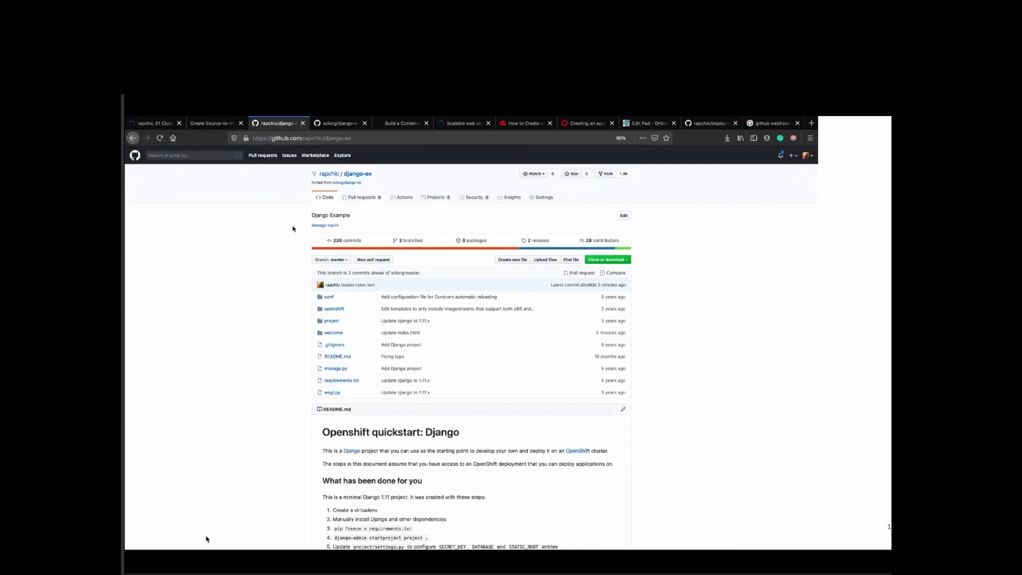
click(335, 139)
key(ctrl+c)
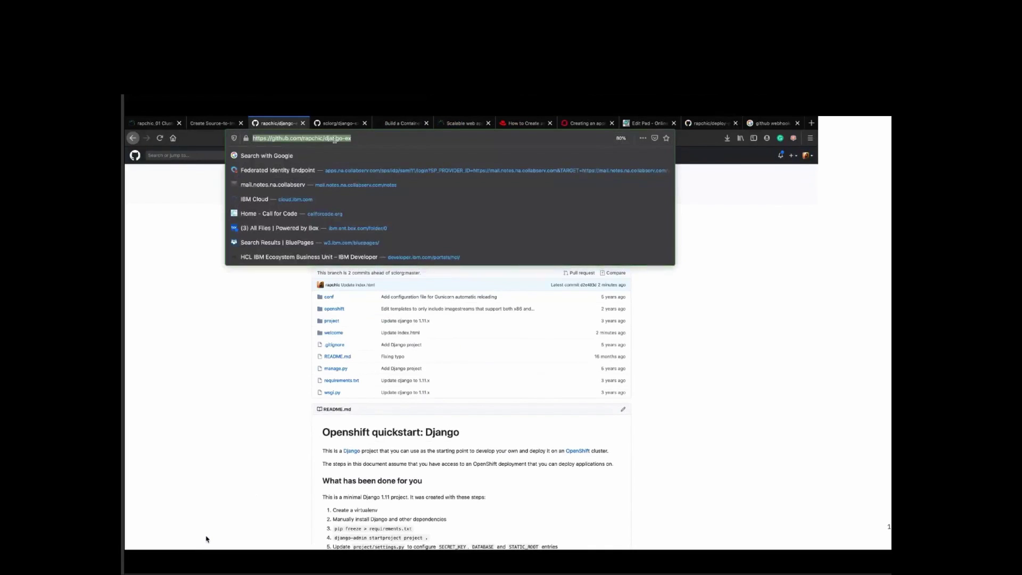
click(213, 123)
Paste the django-ex repository URL with .git appended into Git Repo URL and validate it.
click(300, 381)
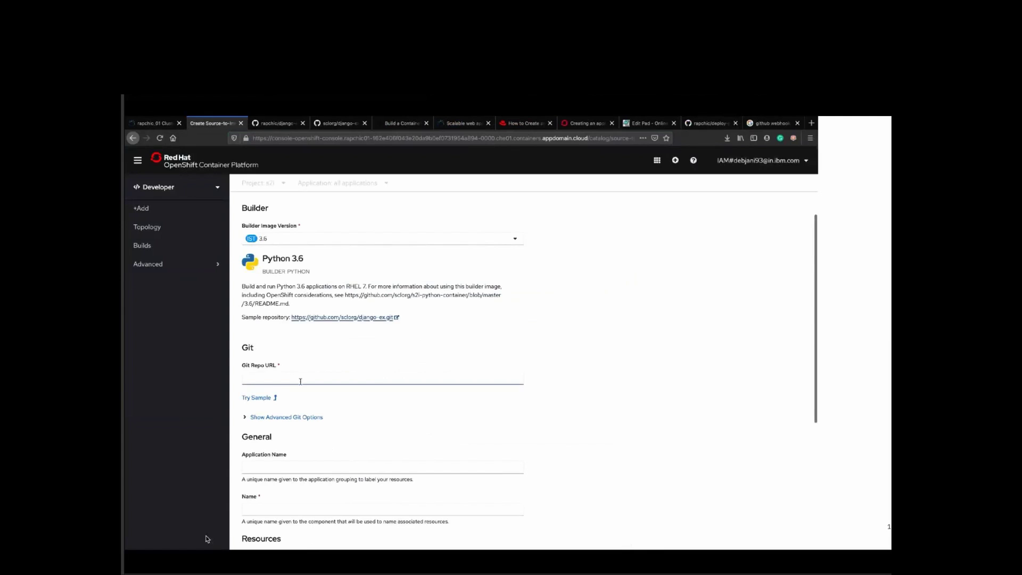
key(ctrl+v)
text(.git)
scroll(351, 416, down, 1)
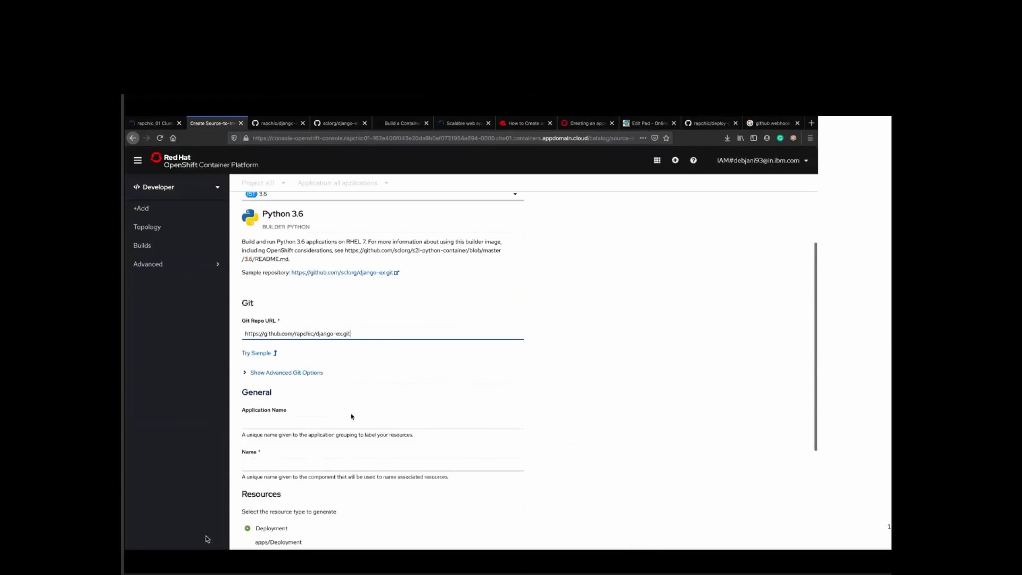
click(304, 375)
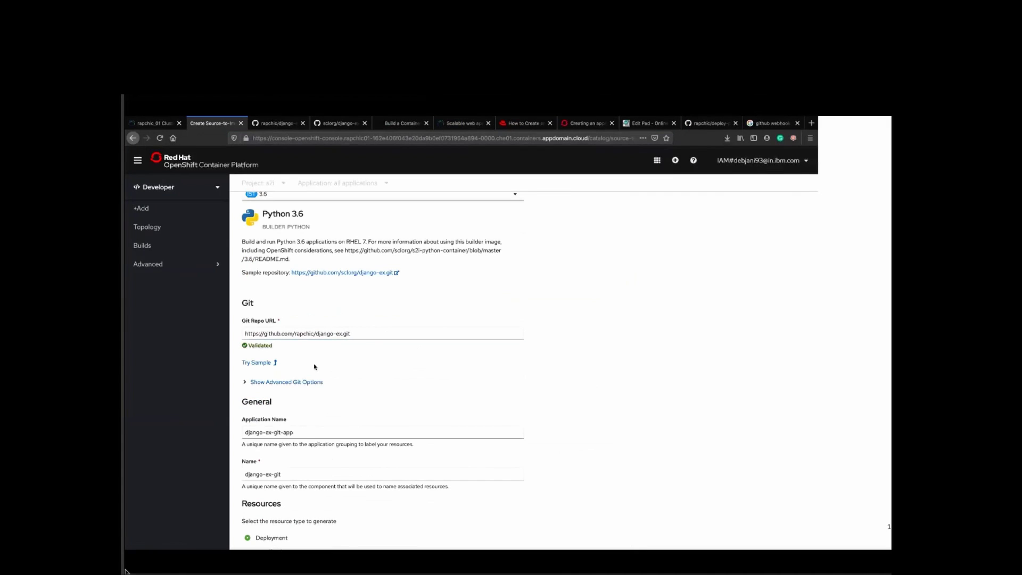
Under advanced Git options, choose s2i-secret as the Source Secret.
click(296, 382)
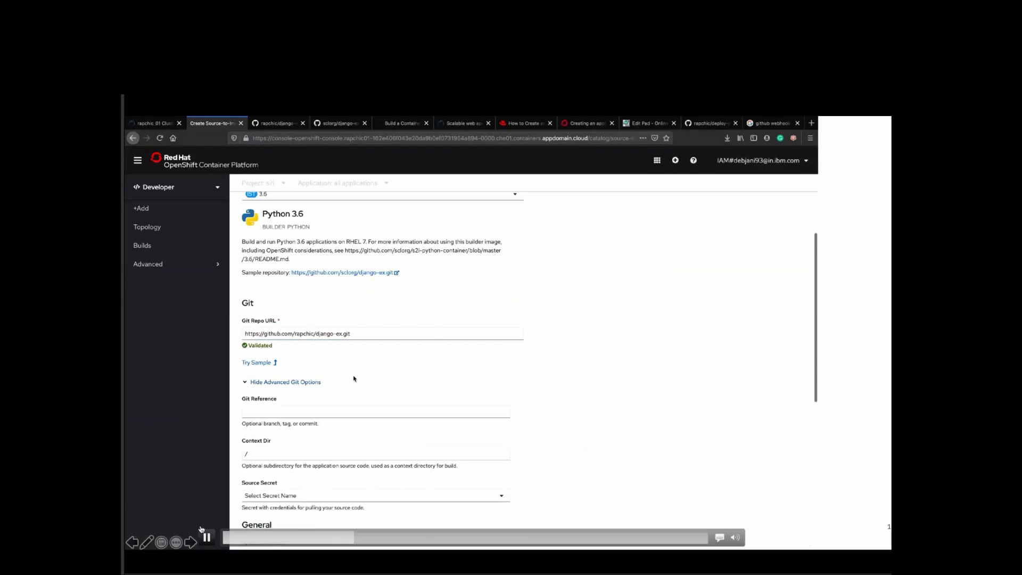
scroll(354, 376, down, 3)
scroll(353, 376, down, 2)
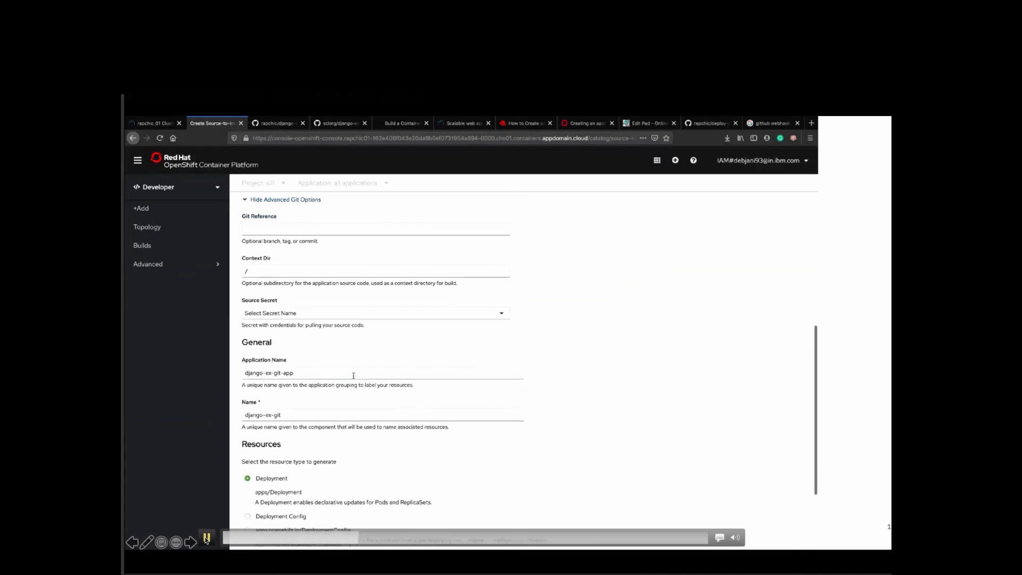
click(313, 315)
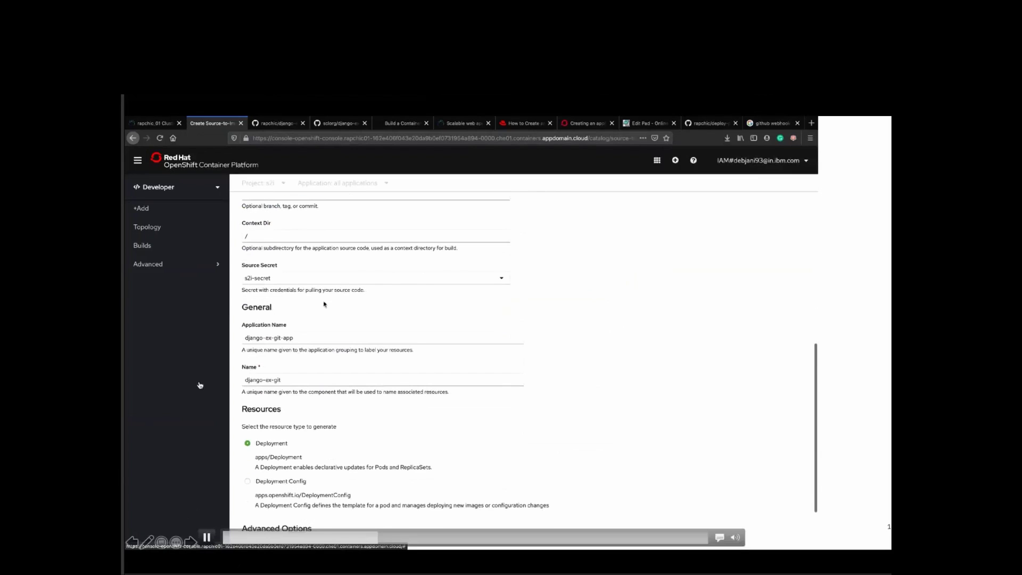
click(207, 538)
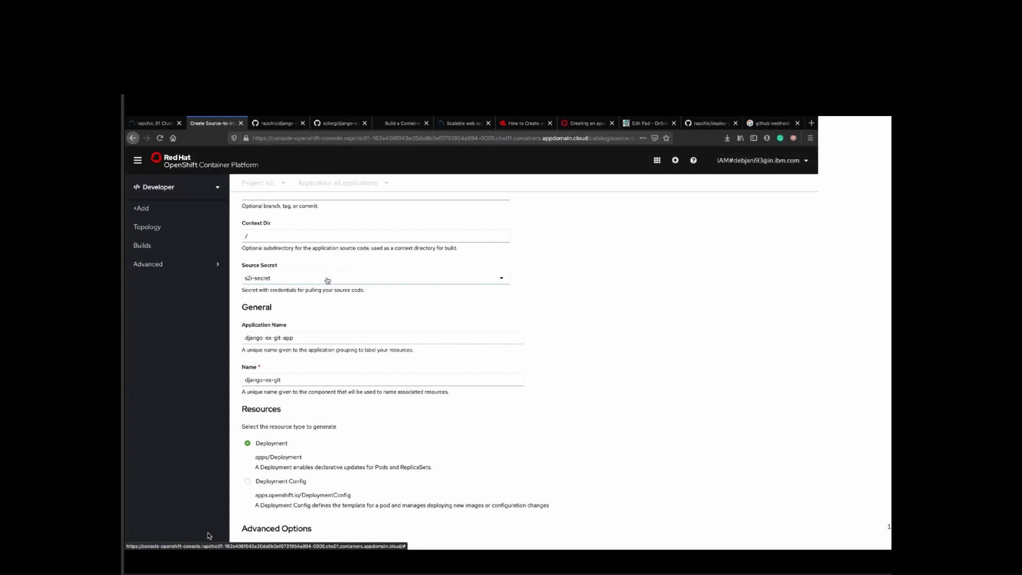
mouse_move(173, 495)
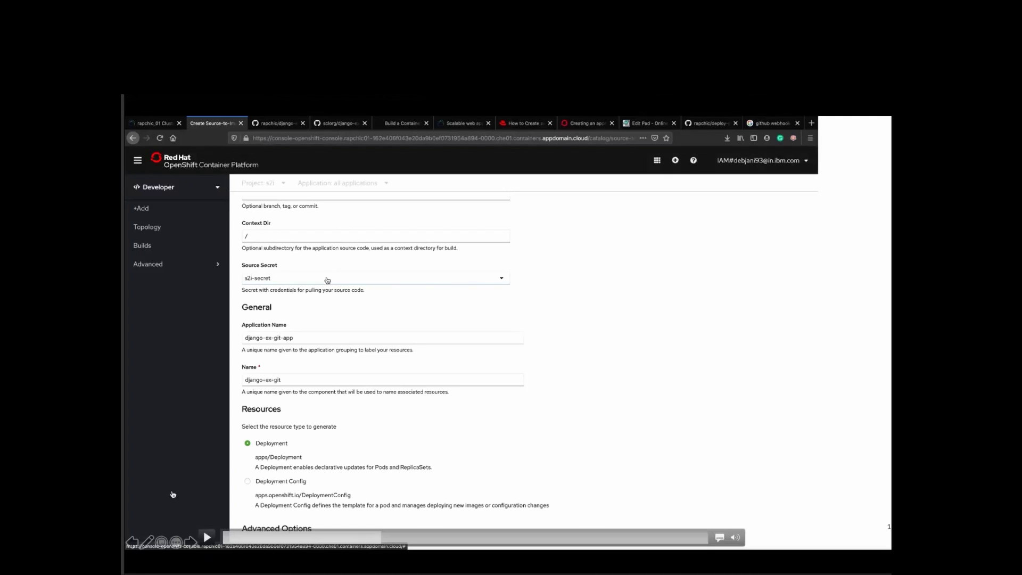
click(207, 537)
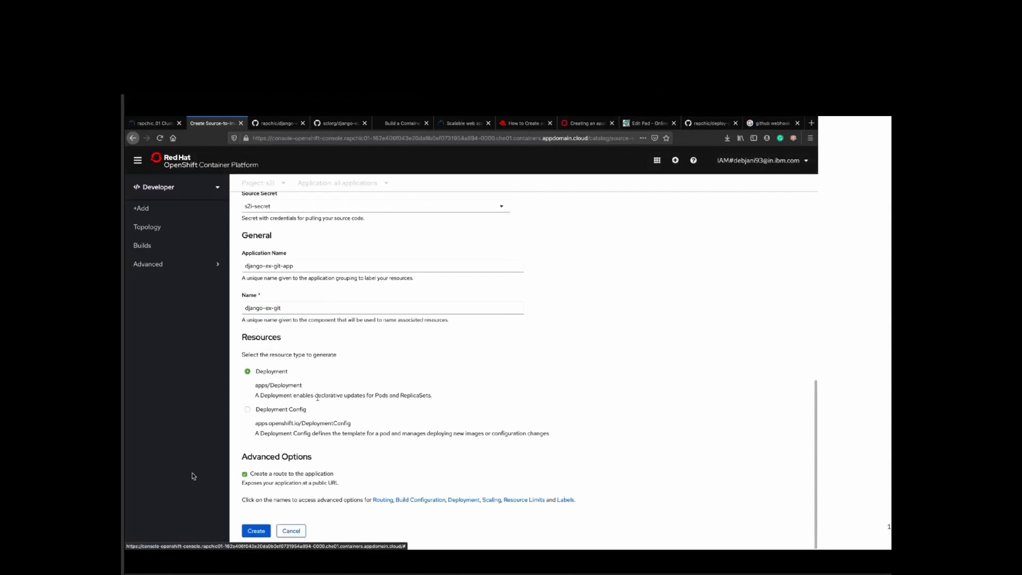
Create the application and view the django-ex-git build config's Generic and GitHub webhook URLs.
mouse_move(197, 519)
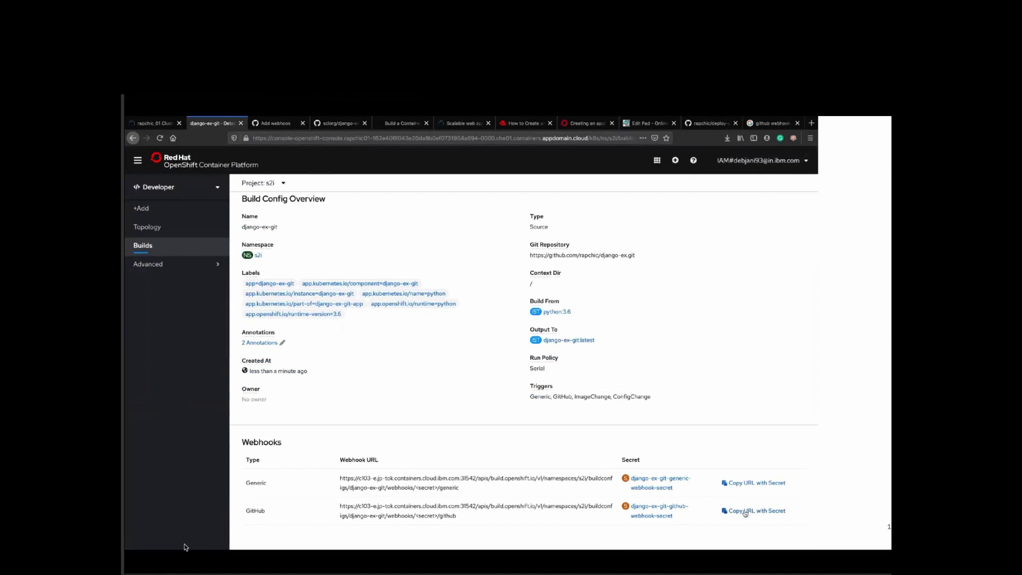
Copy the GitHub webhook URL with secret and paste it as the django-ex webhook's Payload URL.
mouse_move(206, 539)
mouse_move(176, 490)
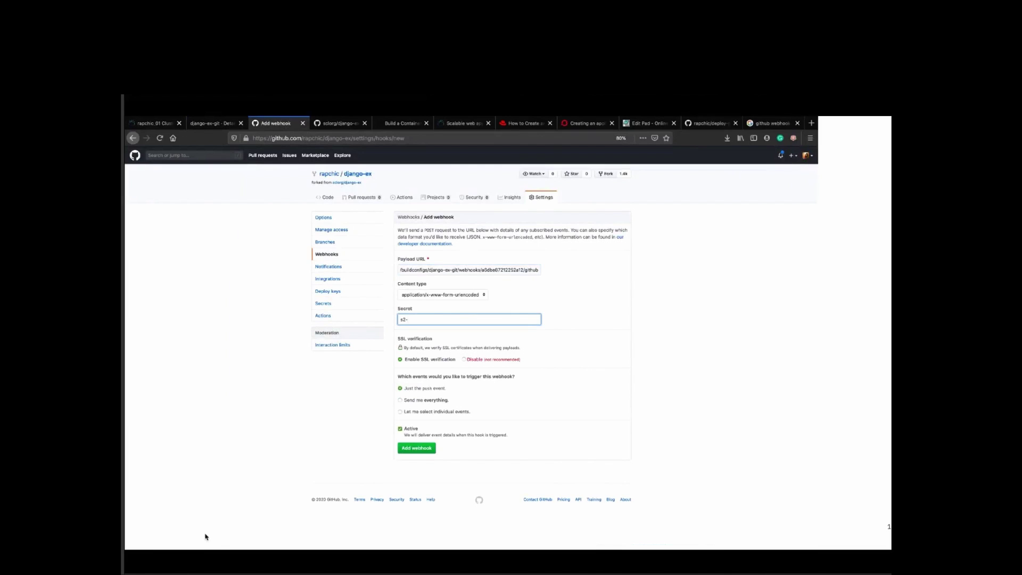
Finish the webhook secret, send every event, add the webhook, and return to the django-ex code page.
text(ecret)
click(401, 400)
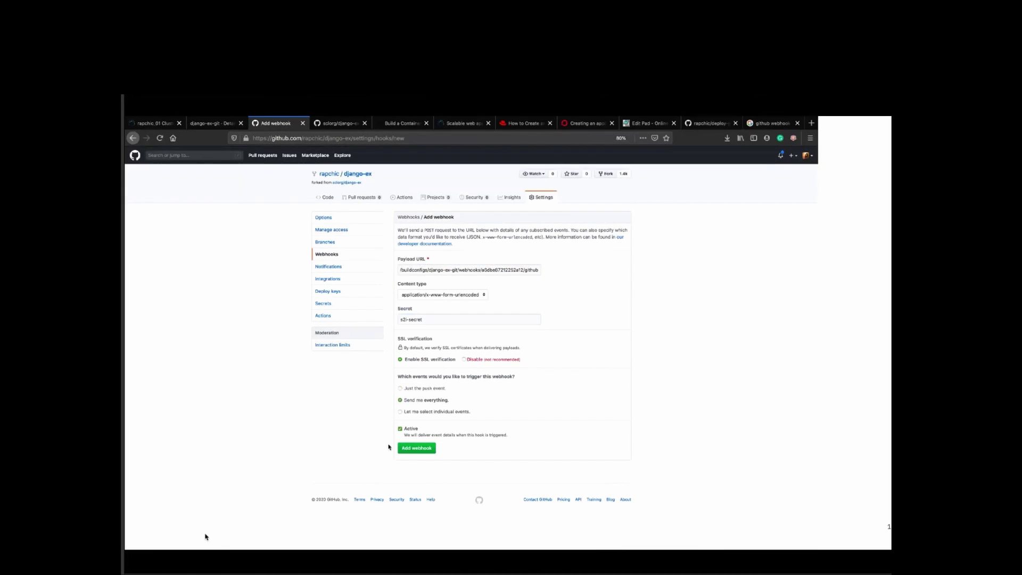
click(407, 450)
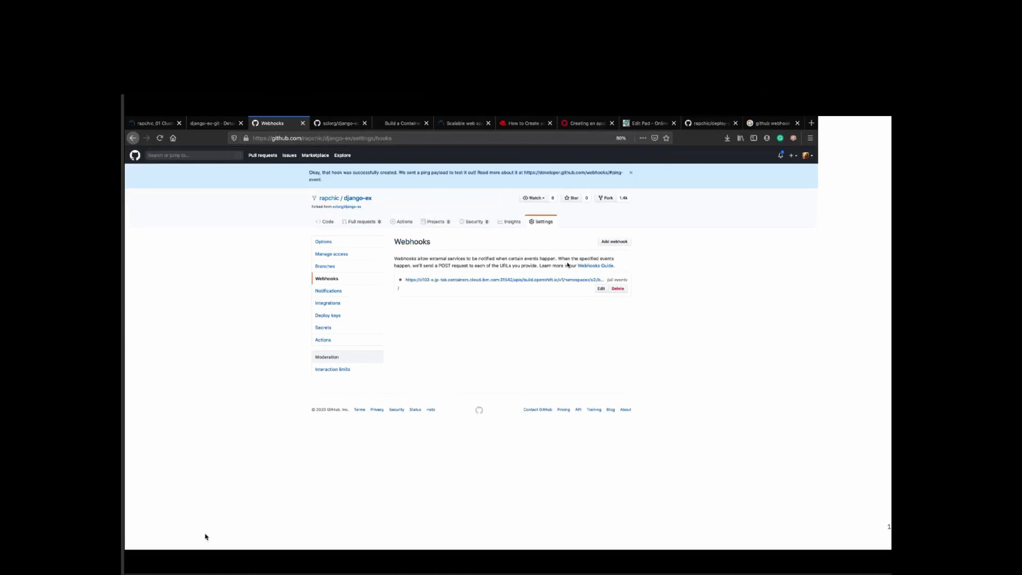
click(326, 222)
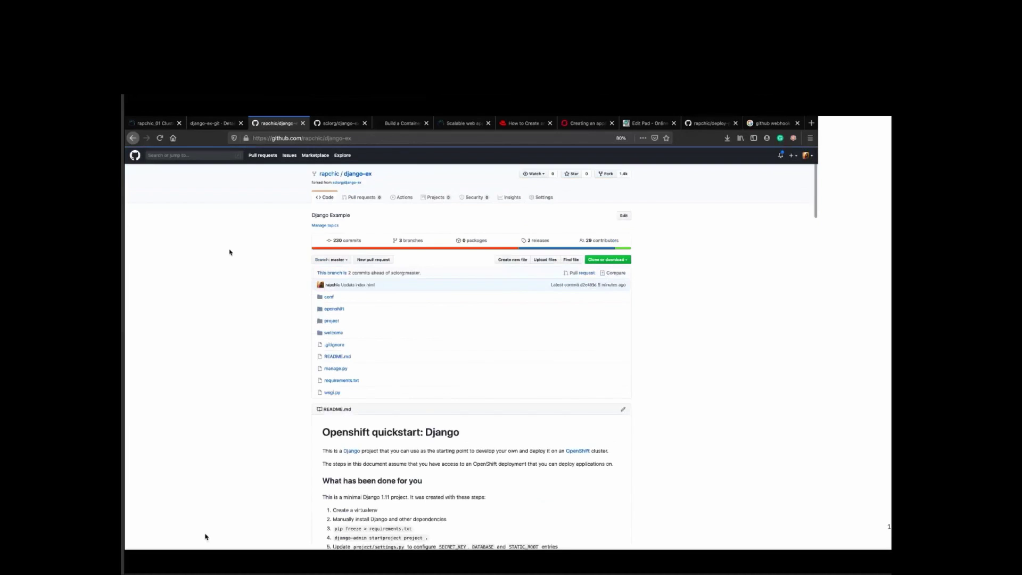
Return to the django-ex-git build config, then go through Builds to the s2i project's Topology view.
click(213, 123)
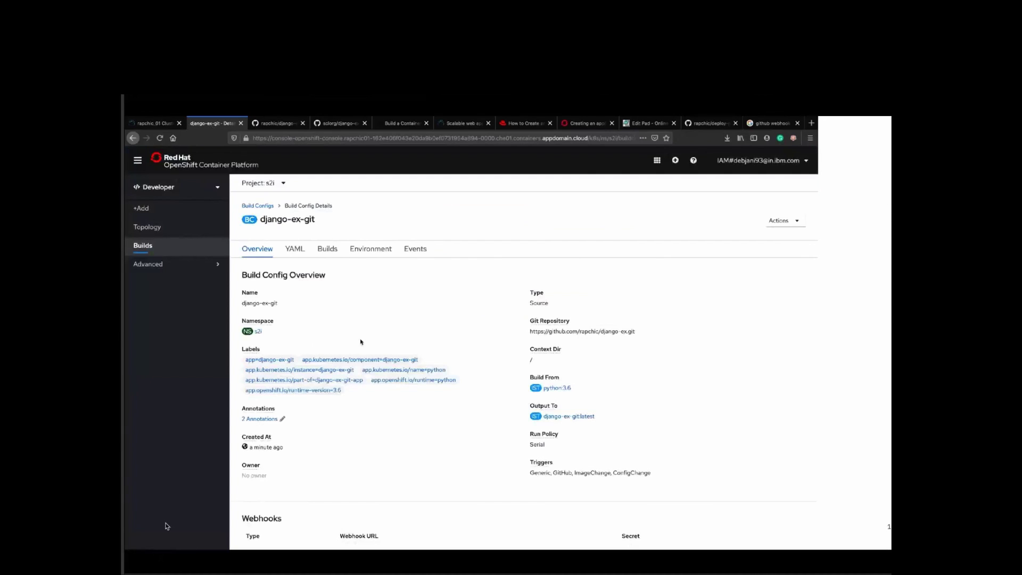
scroll(429, 370, down, 2)
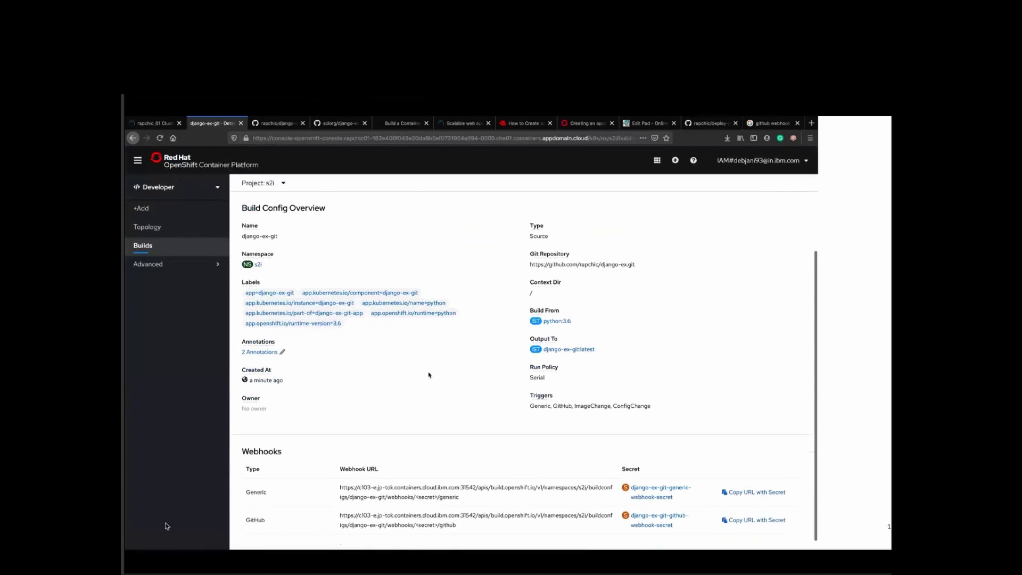
scroll(429, 375, up, 1)
scroll(429, 375, up, 1)
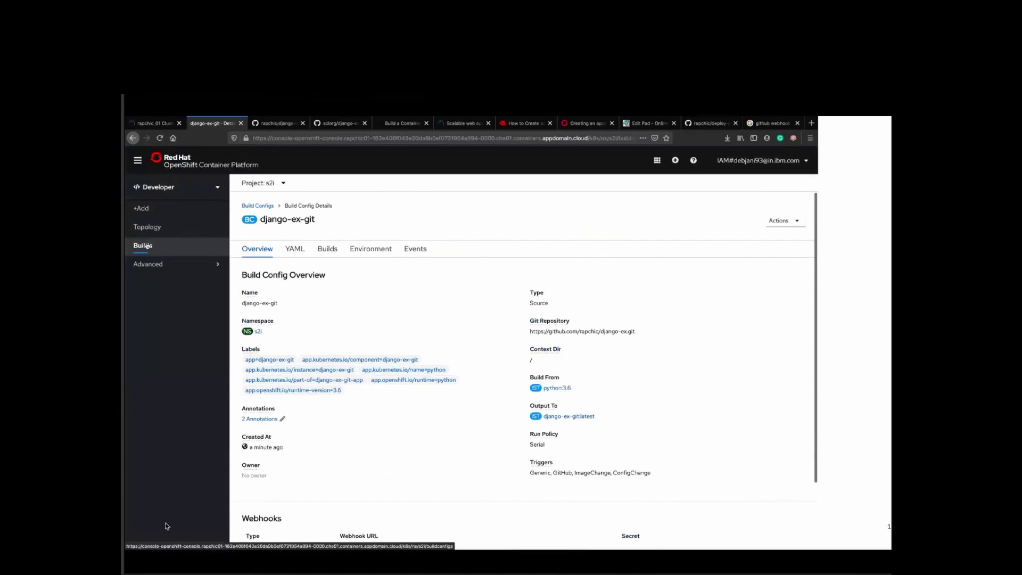
click(176, 246)
click(157, 230)
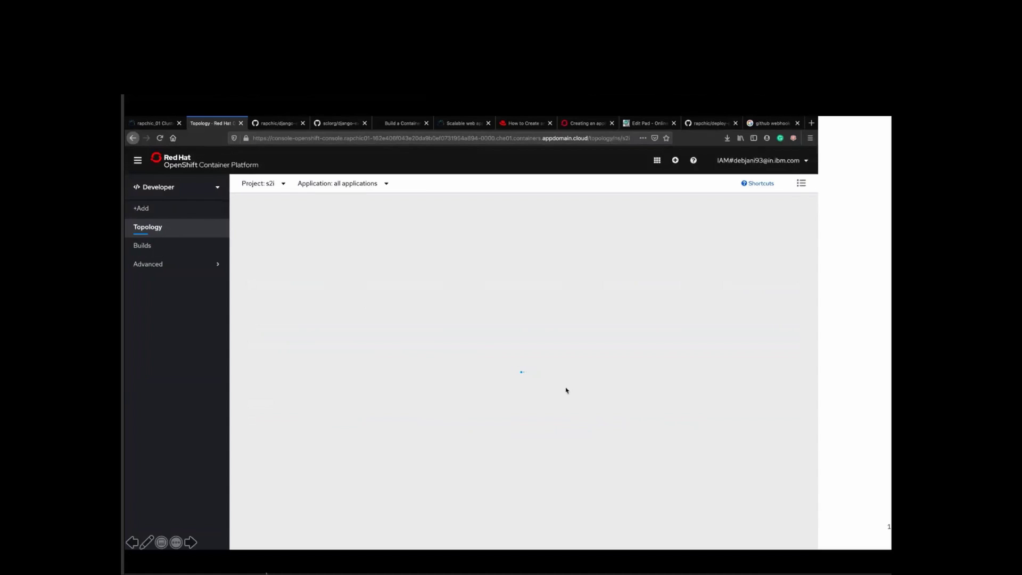
Skip ahead in the embedded demo video and play it up to GitHub's Add webhook page.
mouse_move(216, 539)
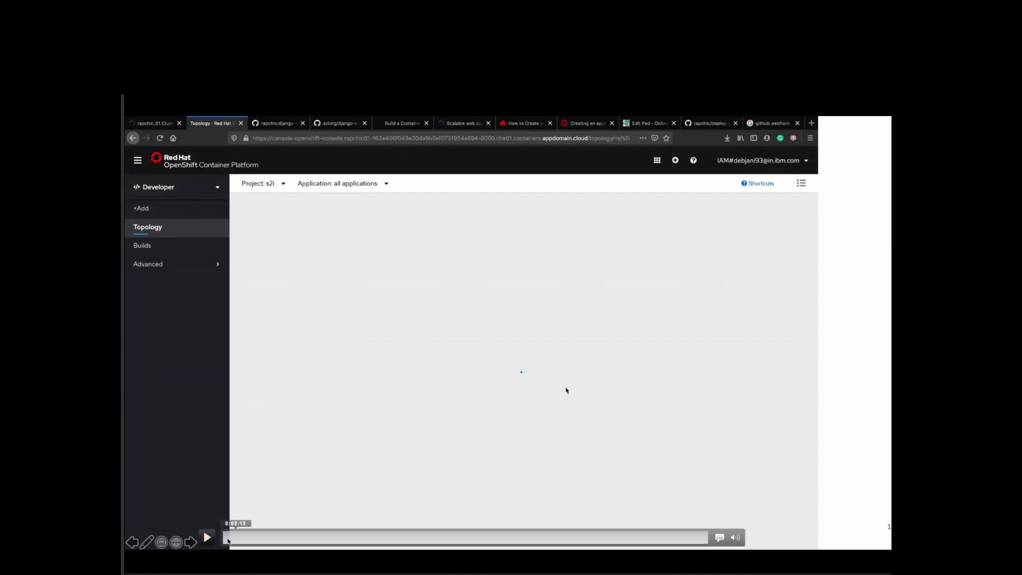
click(224, 542)
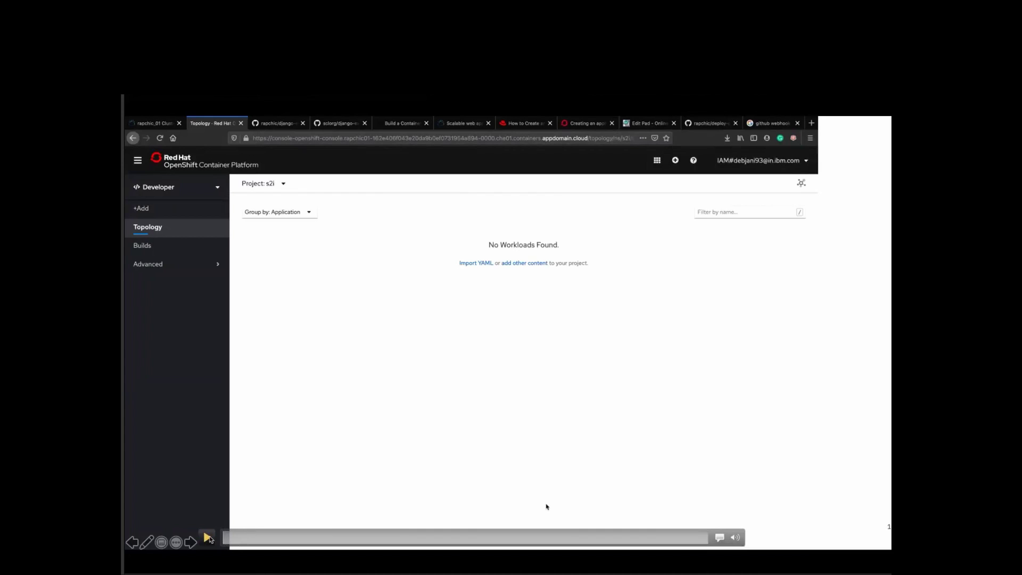
click(208, 539)
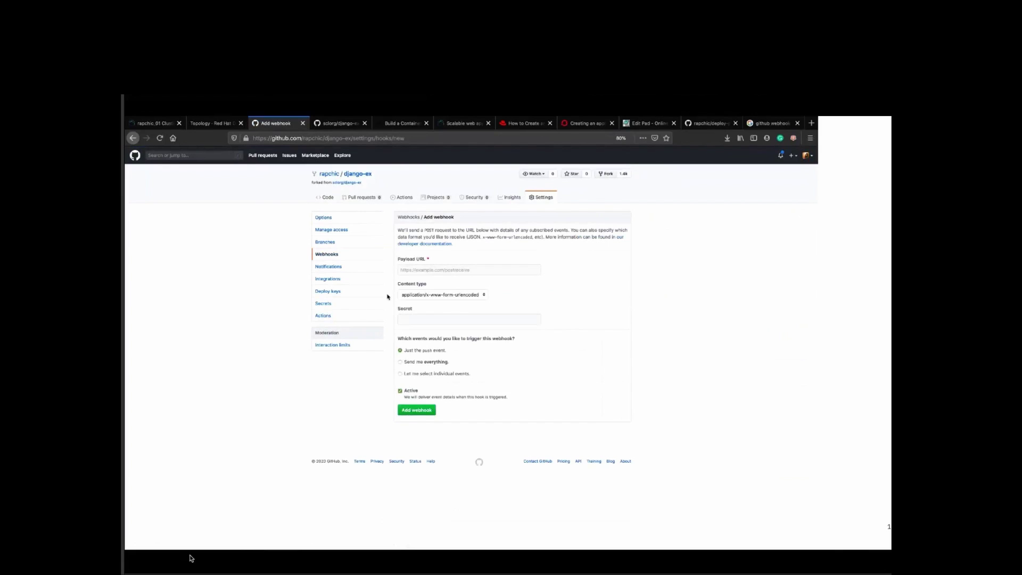
Open the django-ex-git build config from Topology and scroll down to its Generic and GitHub webhook URLs.
click(212, 124)
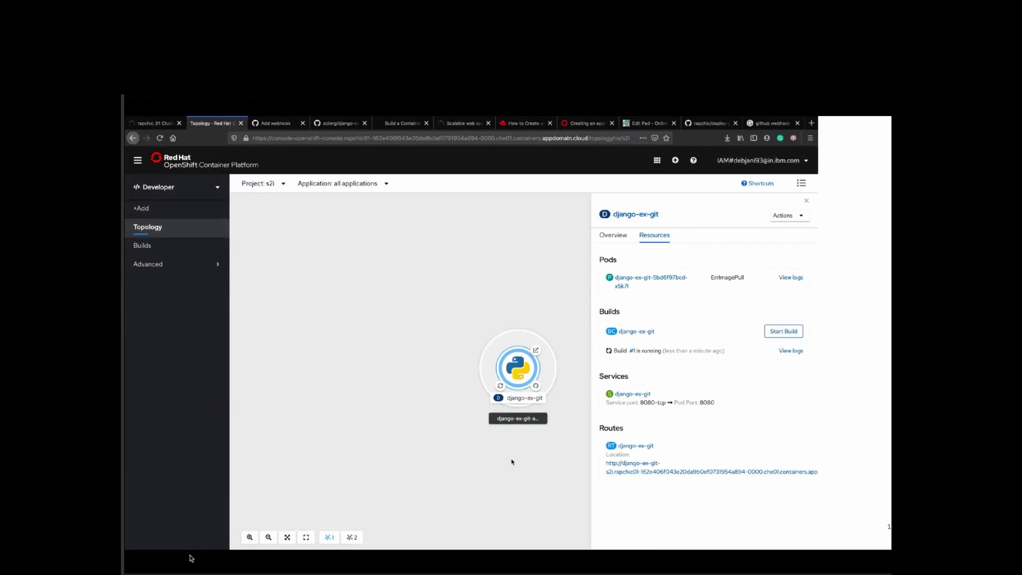
click(632, 331)
scroll(457, 334, down, 3)
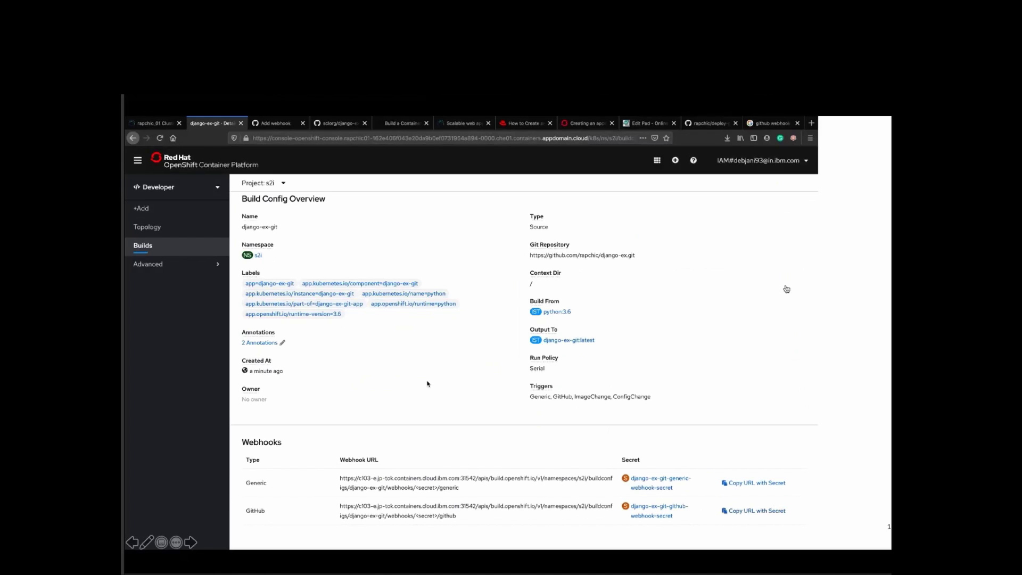
Paste the OpenShift GitHub webhook URL into the django-ex webhook's Payload URL and add it.
scroll(427, 383, up, 3)
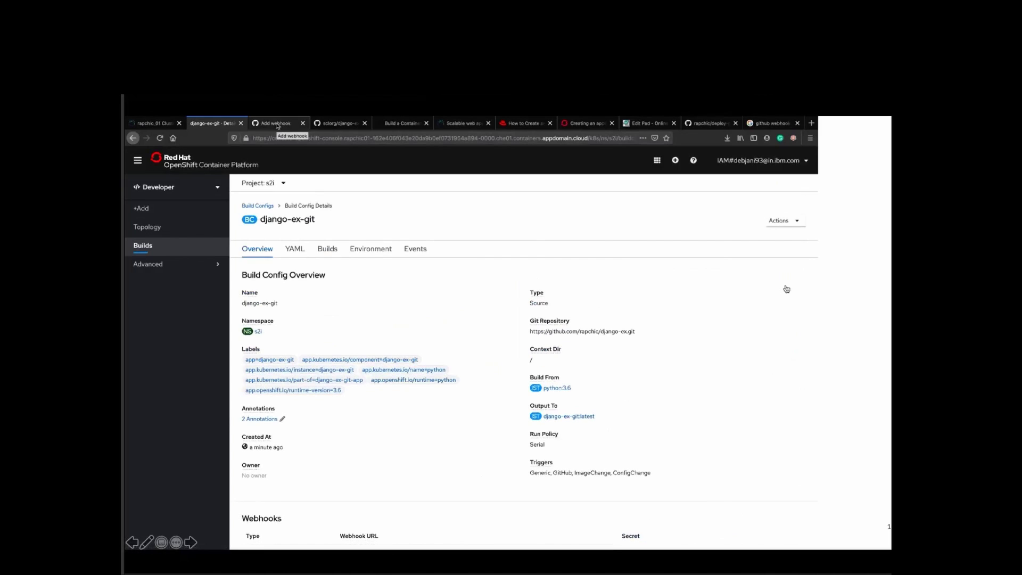
key(ctrl+Tab)
click(436, 269)
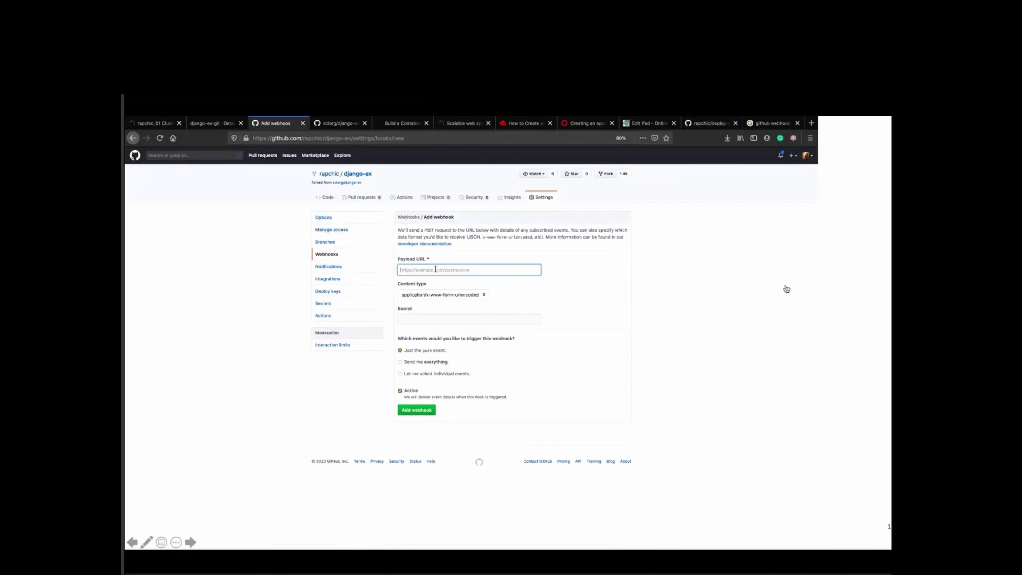
key(ctrl+v)
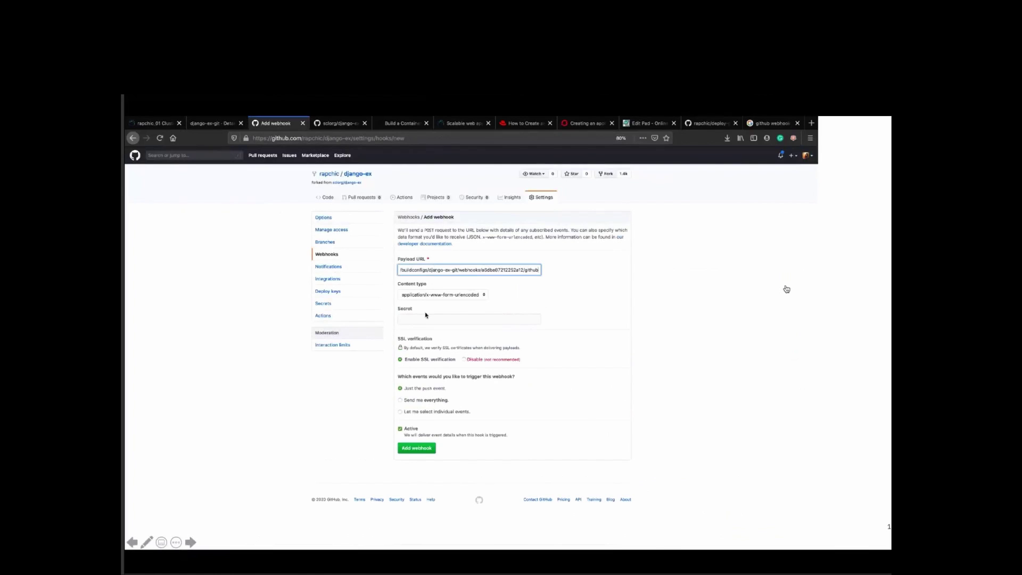
click(419, 319)
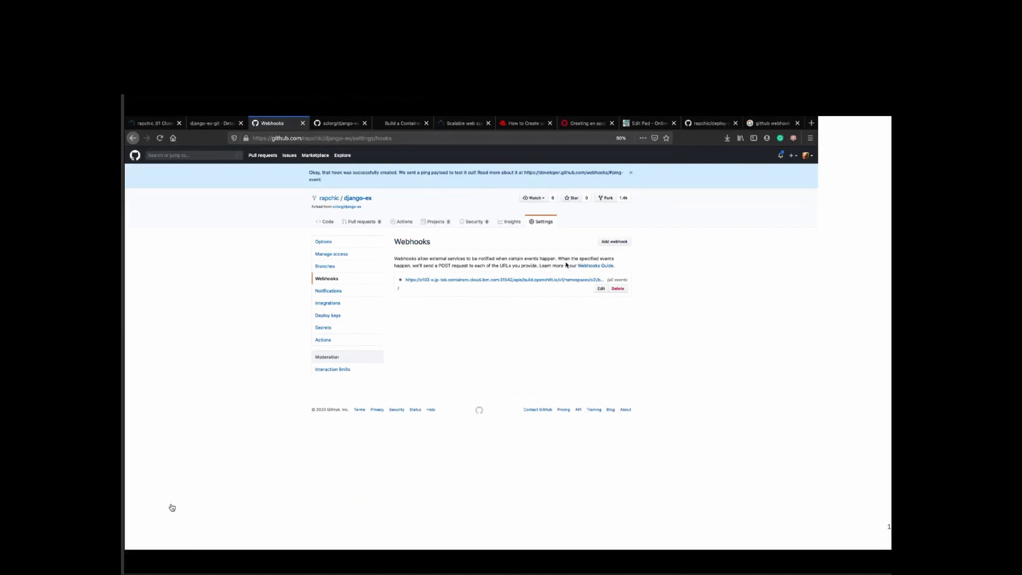
Go back to the django-ex repository files, then return to the django-ex-git build config.
click(328, 222)
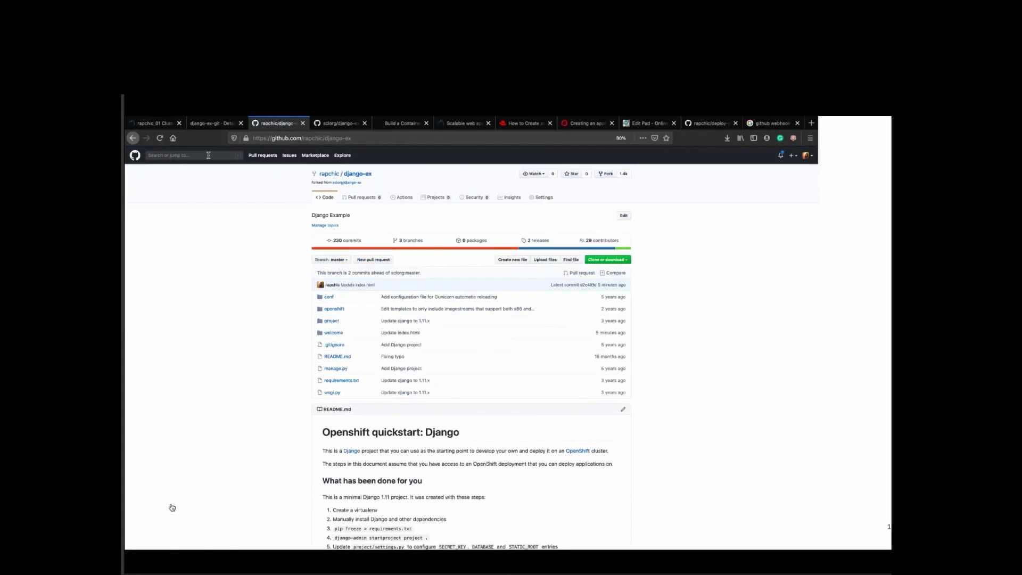
click(212, 125)
scroll(429, 375, down, 3)
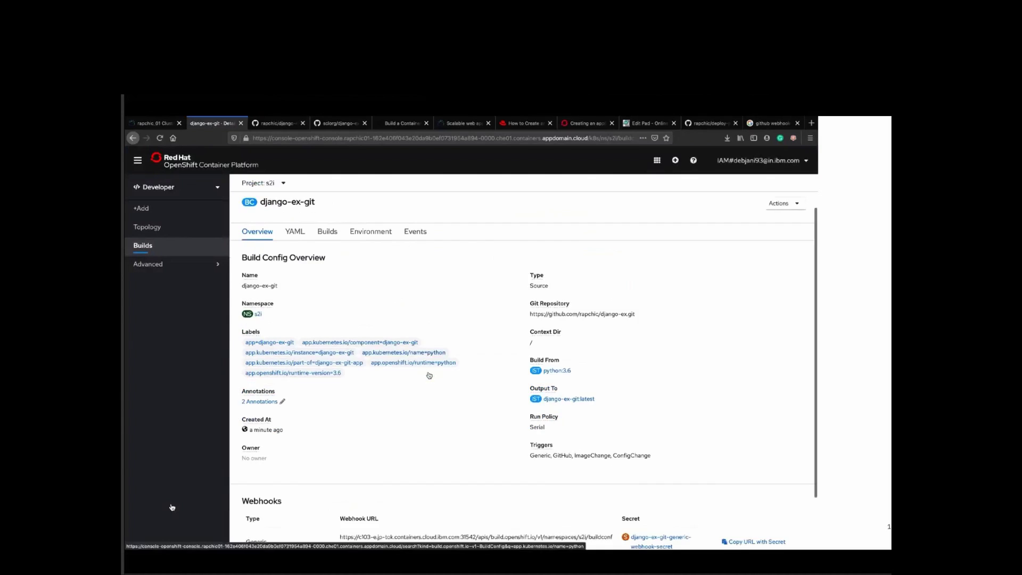
Go from the django-ex-git build config through Builds to the s2i Topology view.
scroll(429, 375, up, 3)
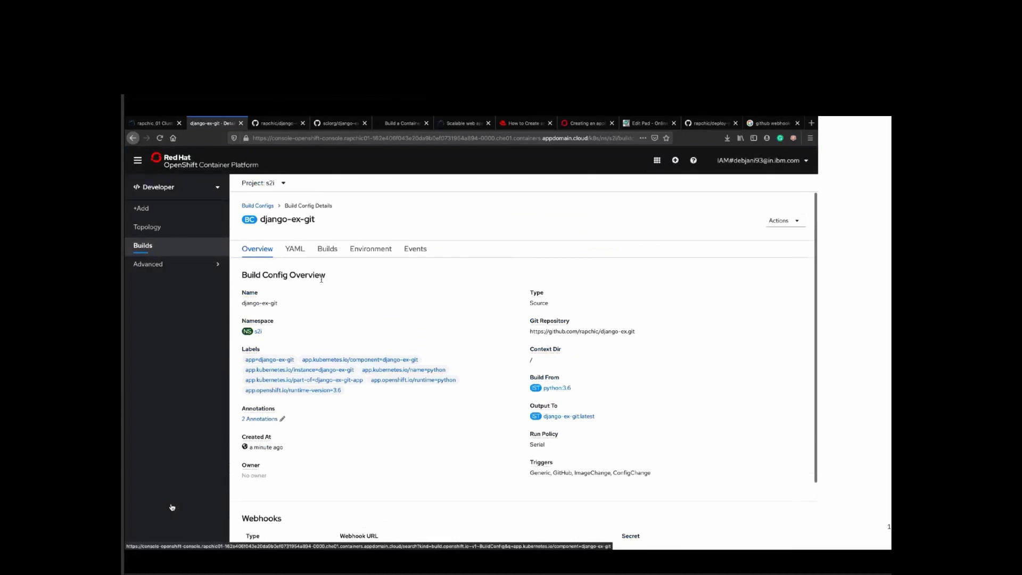
click(148, 246)
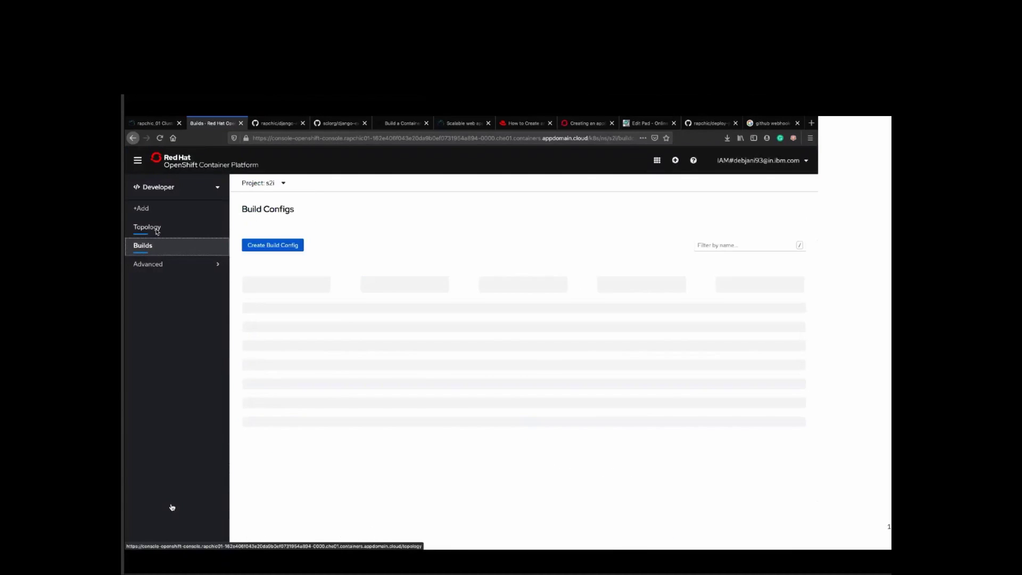
click(155, 228)
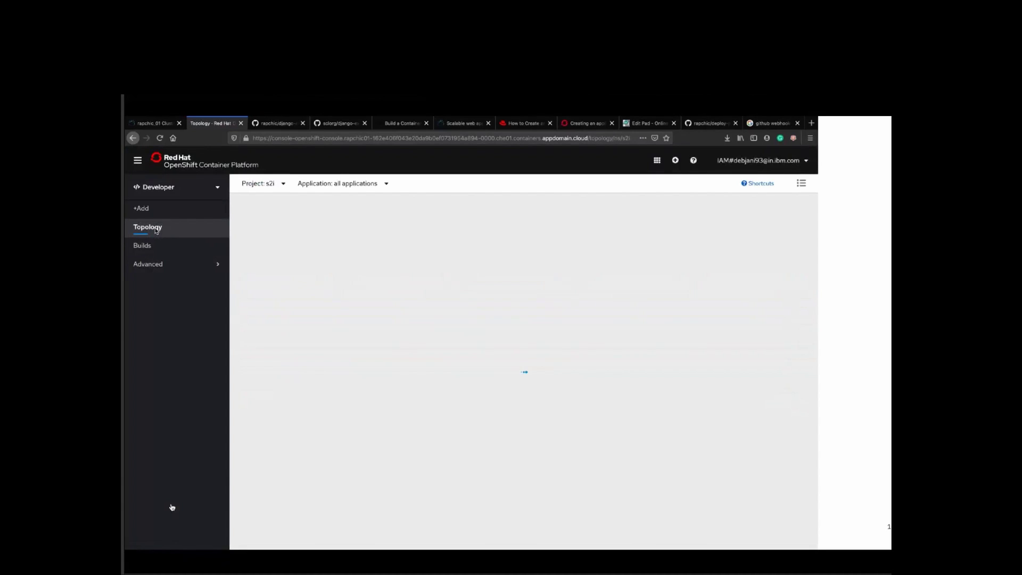
mouse_move(288, 488)
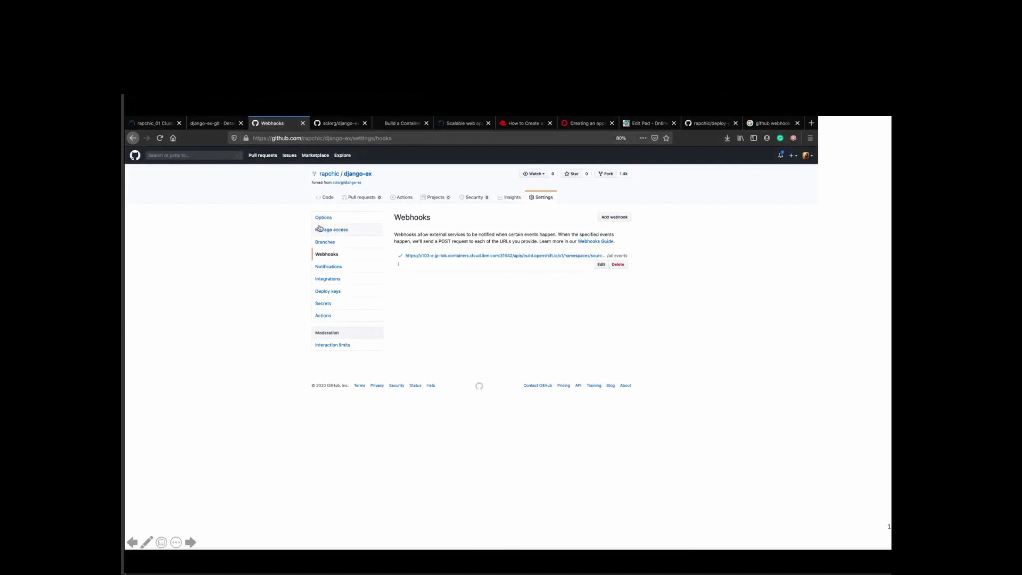
Open welcome/templates/welcome/index.html in the django-ex repository.
click(327, 198)
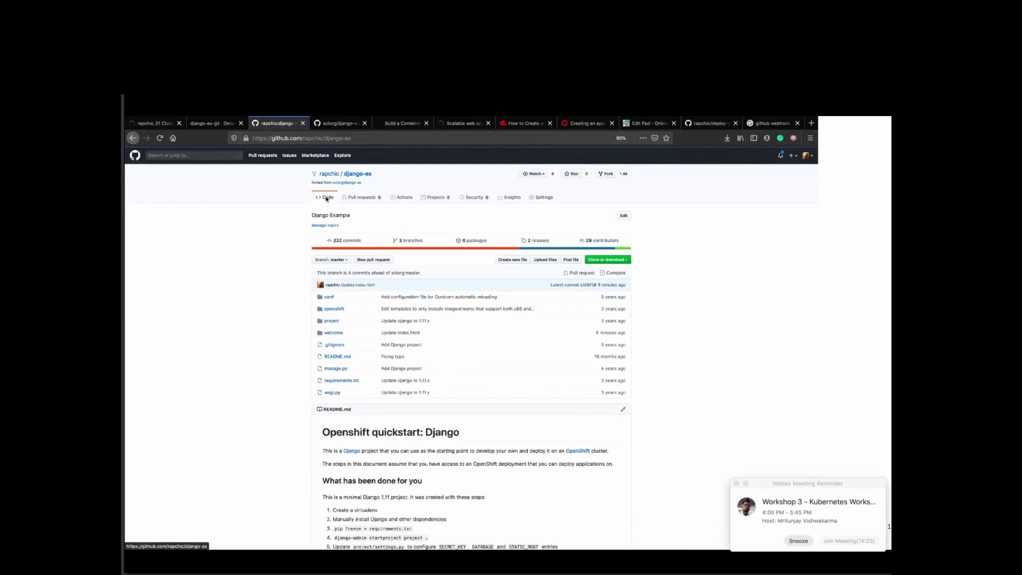
click(334, 333)
click(353, 277)
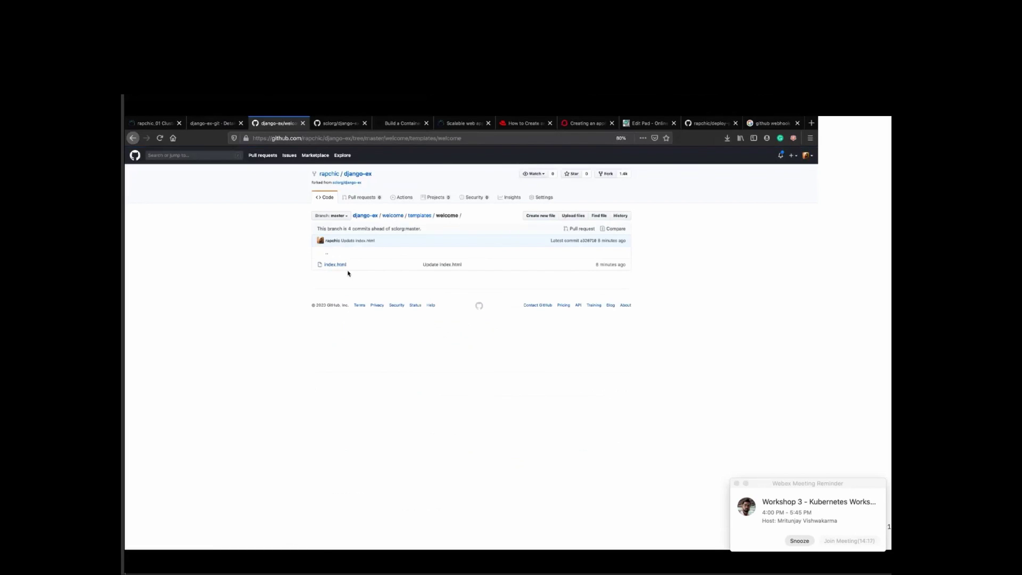
click(333, 264)
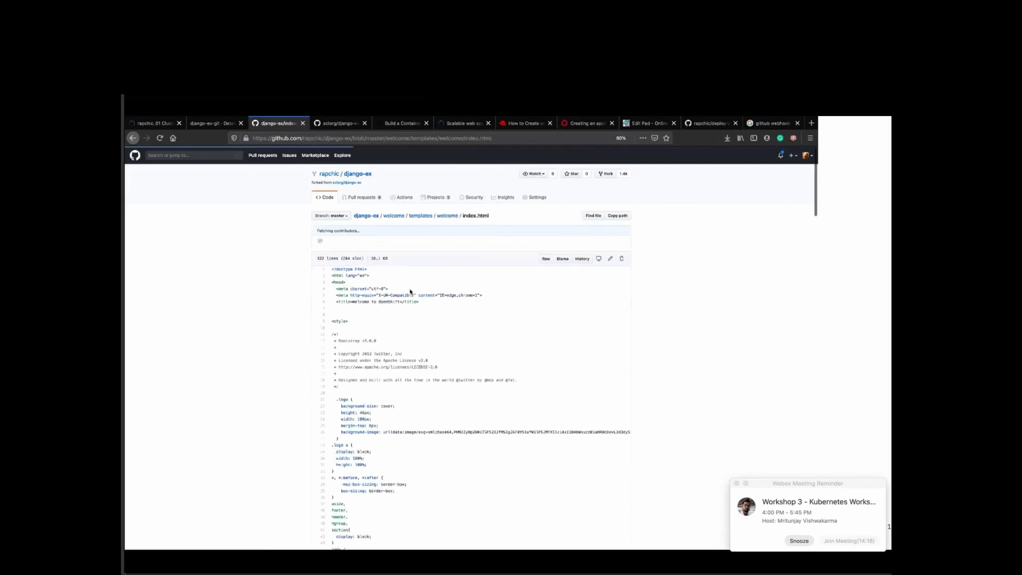
scroll(410, 292, down, 10)
scroll(540, 264, up, 10)
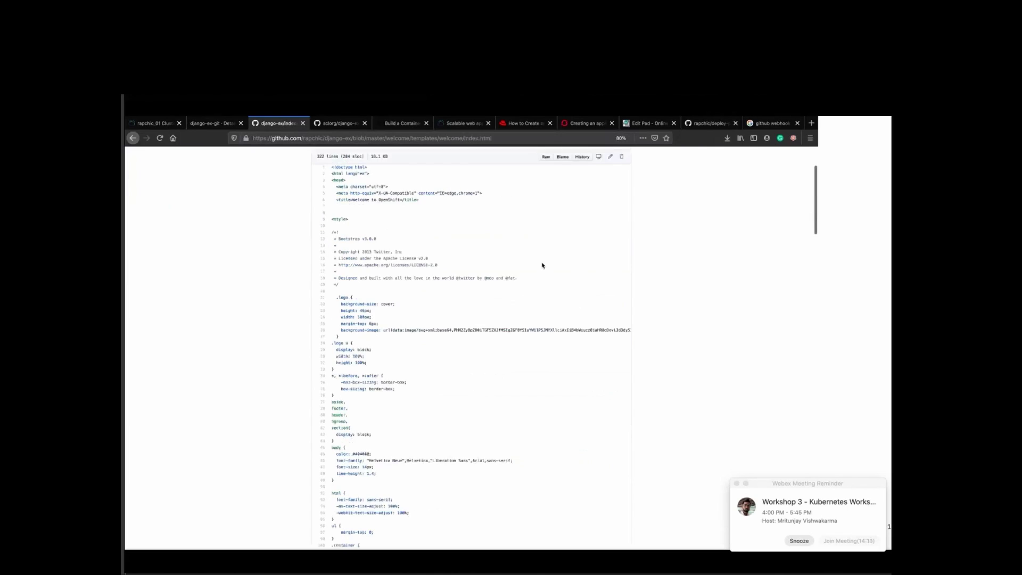
Append ' - Trigger test successful' to the h1 heading and commit it to master.
click(609, 257)
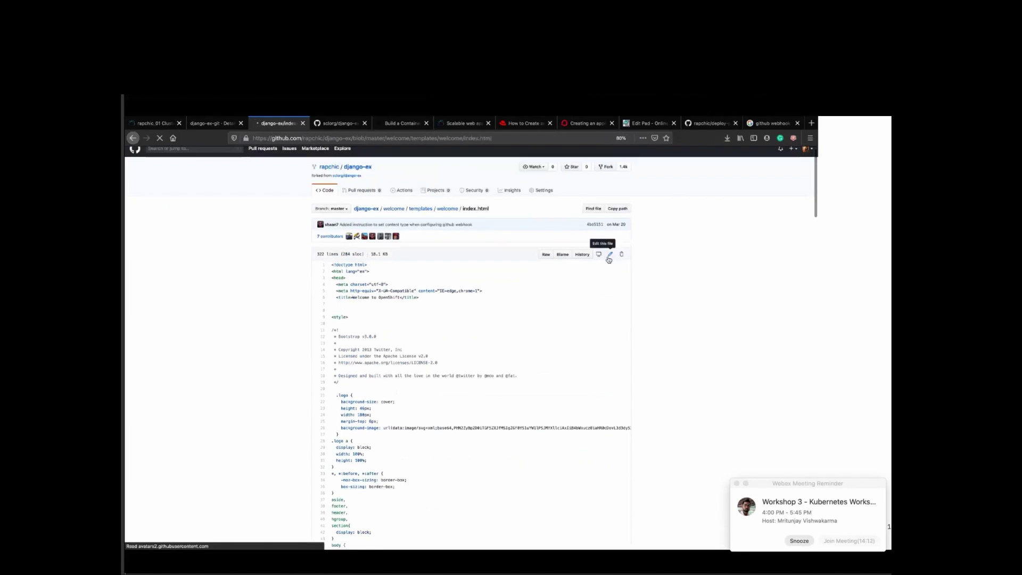
scroll(572, 324, down, 10)
scroll(573, 325, down, 8)
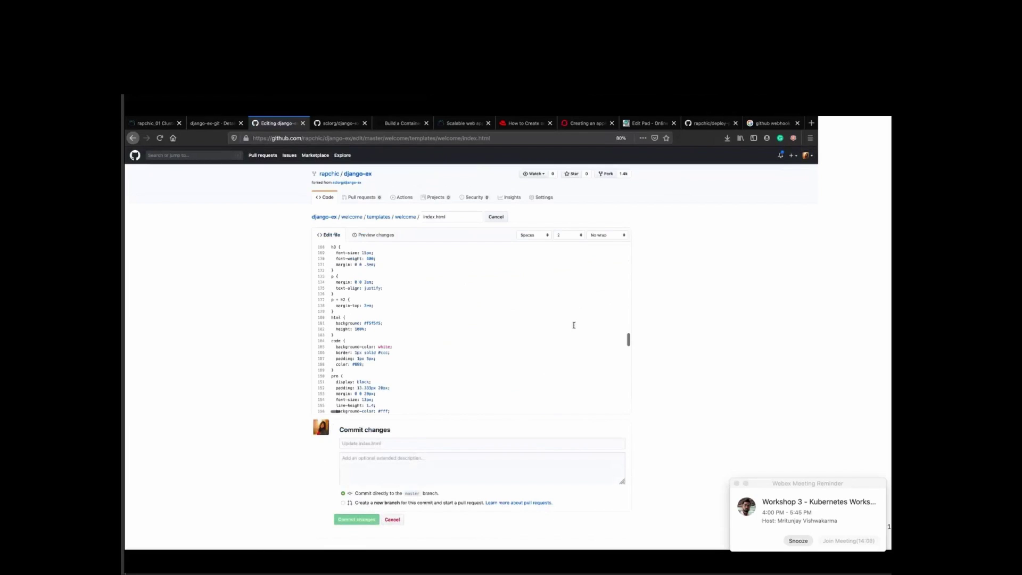
scroll(573, 325, down, 5)
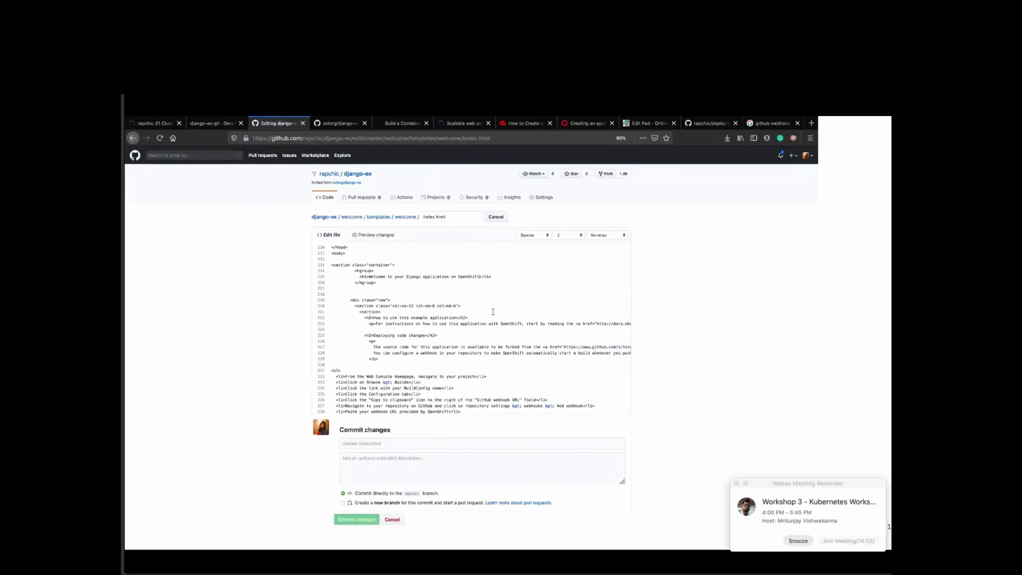
text(- )
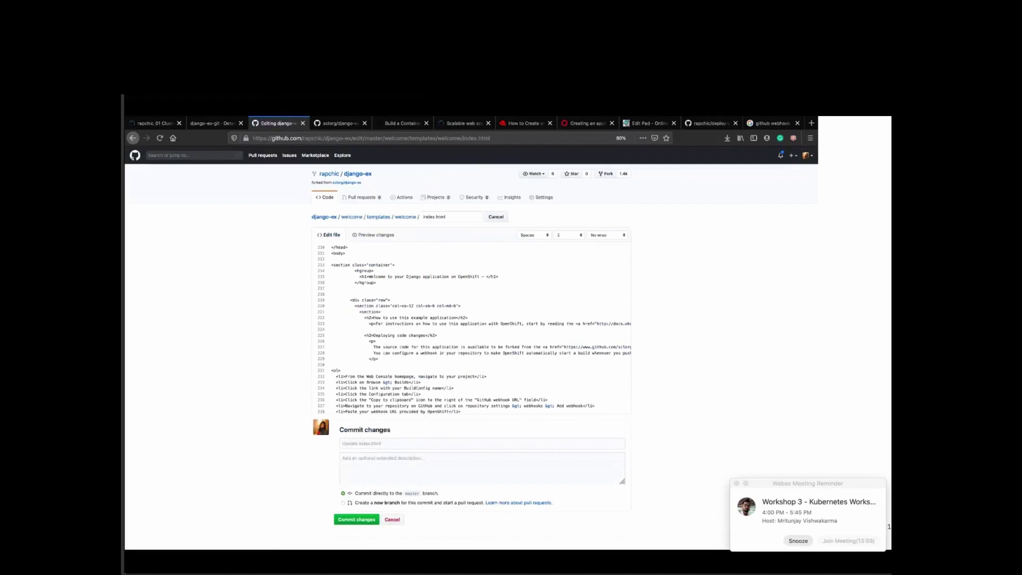
text(Trigger test successful)
click(355, 520)
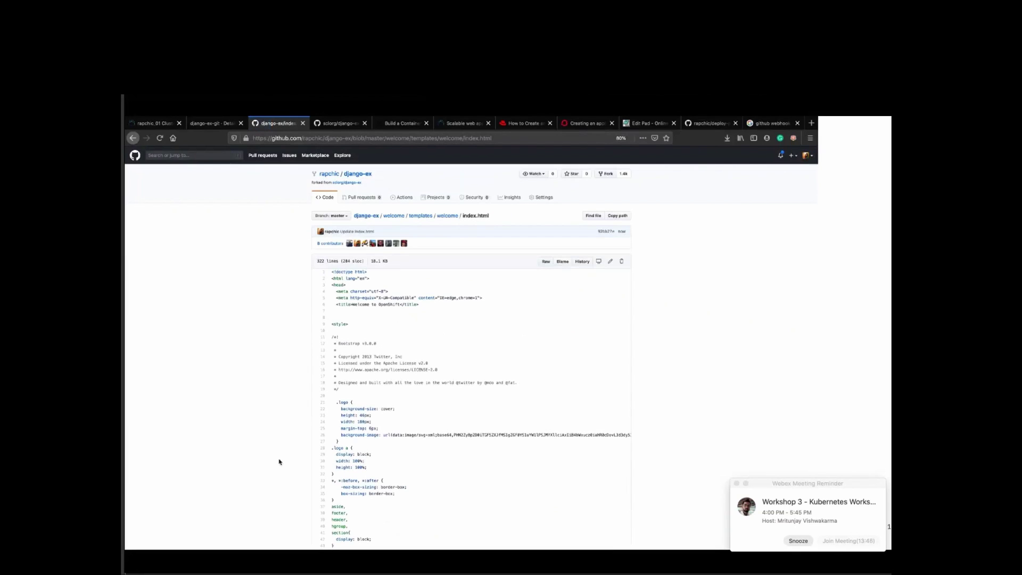
Check the single OpenShift webhook under Settings > Webhooks, then return to the django-ex-git build config.
click(542, 197)
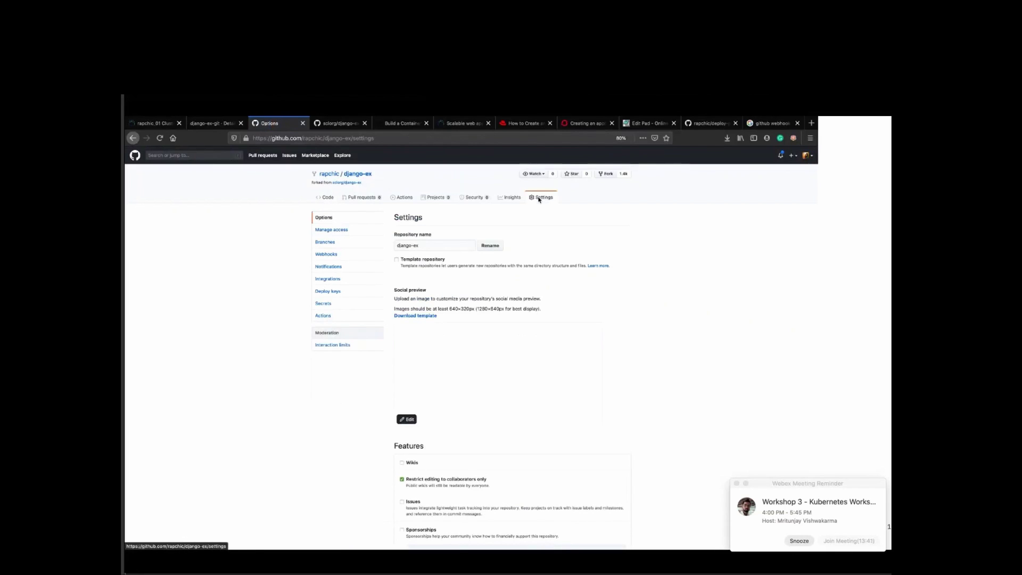
click(325, 255)
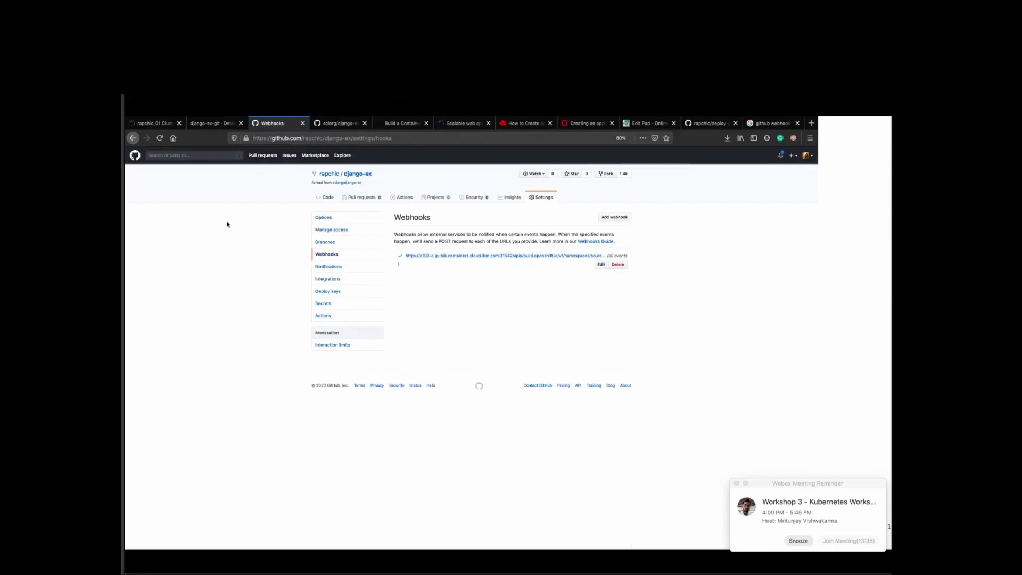
click(213, 123)
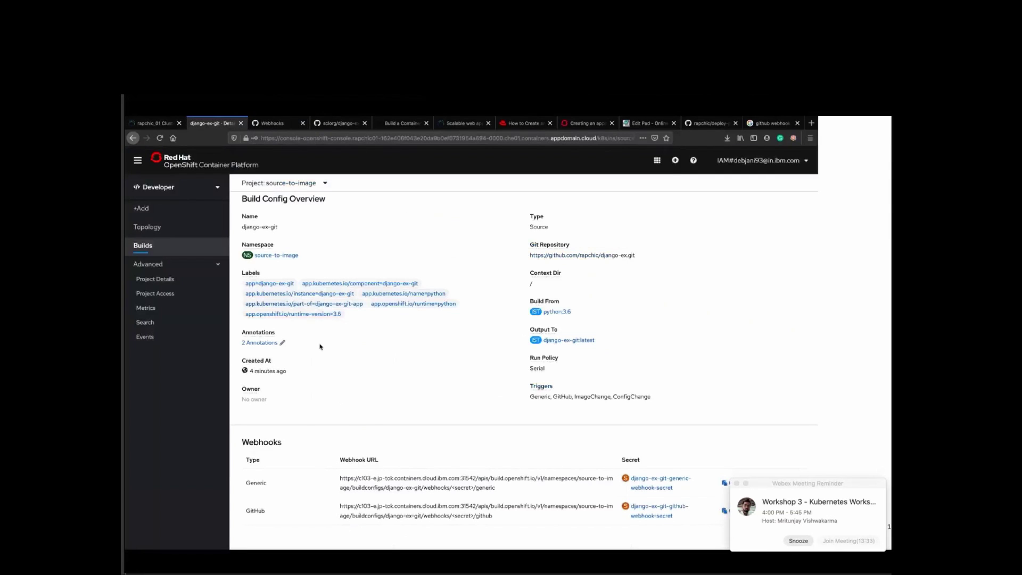
Open the django-ex-git app from Topology to see 'Trigger test successful' live, then open the GitHub webhook's details.
click(146, 247)
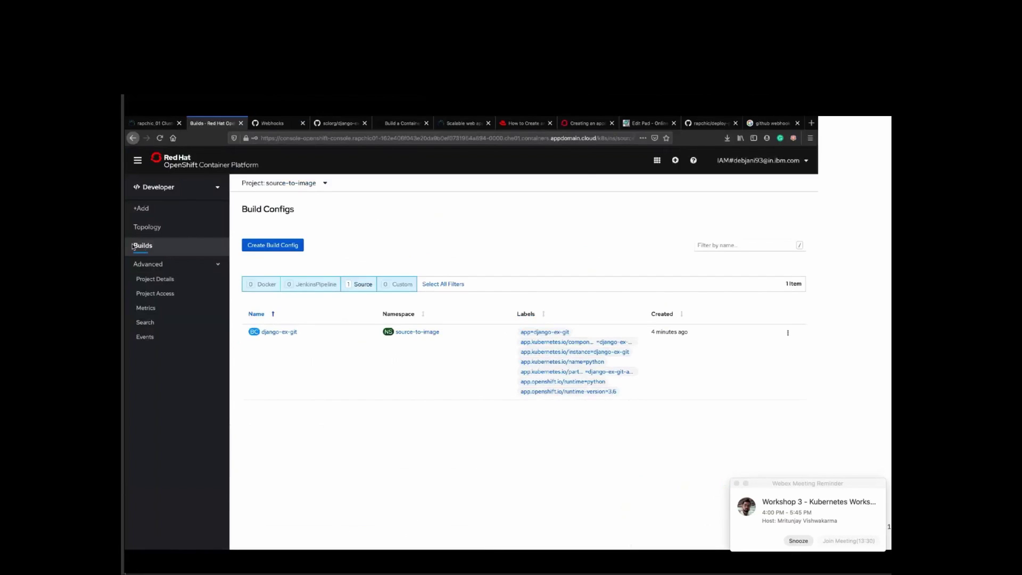
click(137, 232)
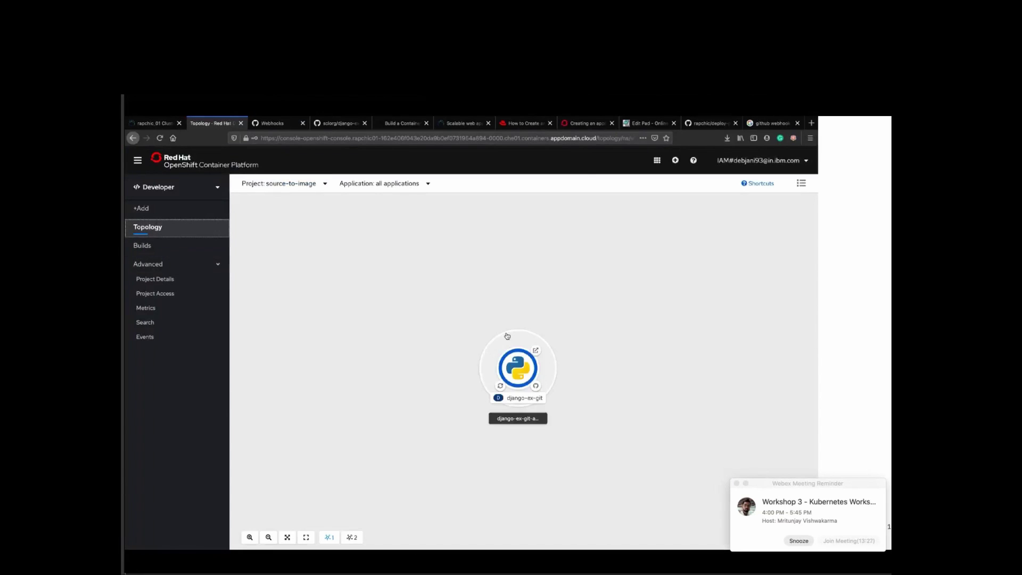
click(516, 364)
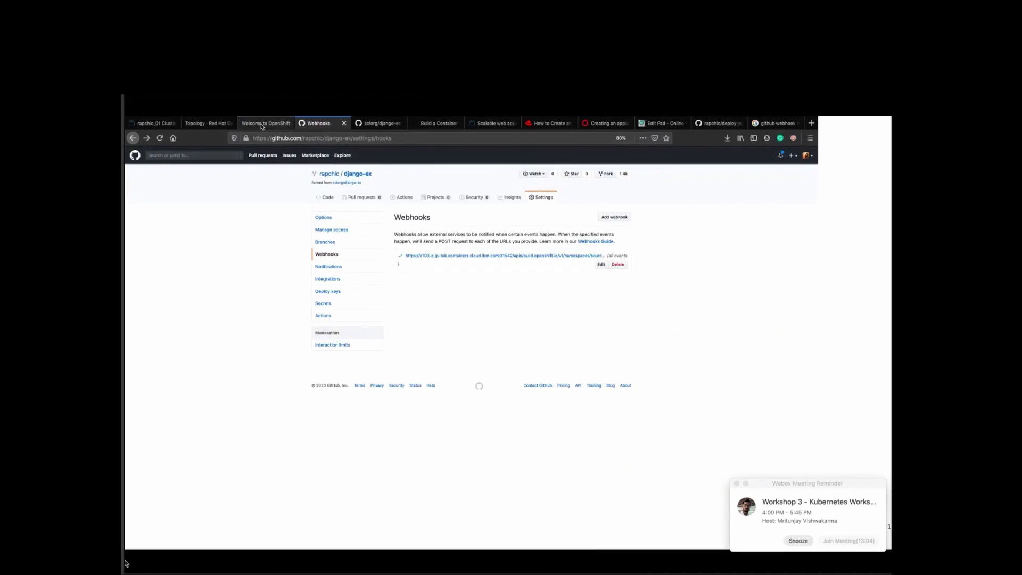
click(262, 123)
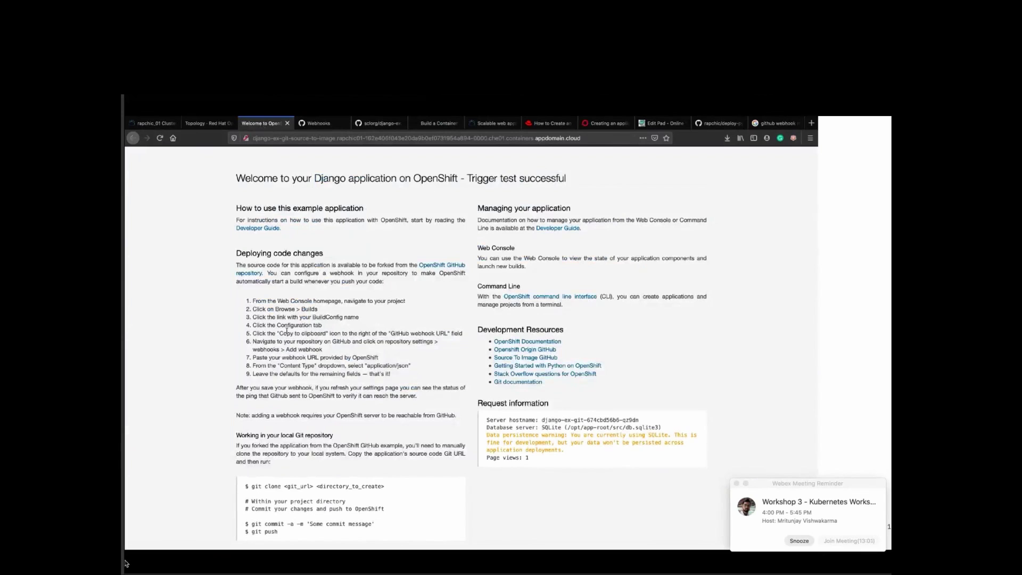
click(318, 124)
click(484, 258)
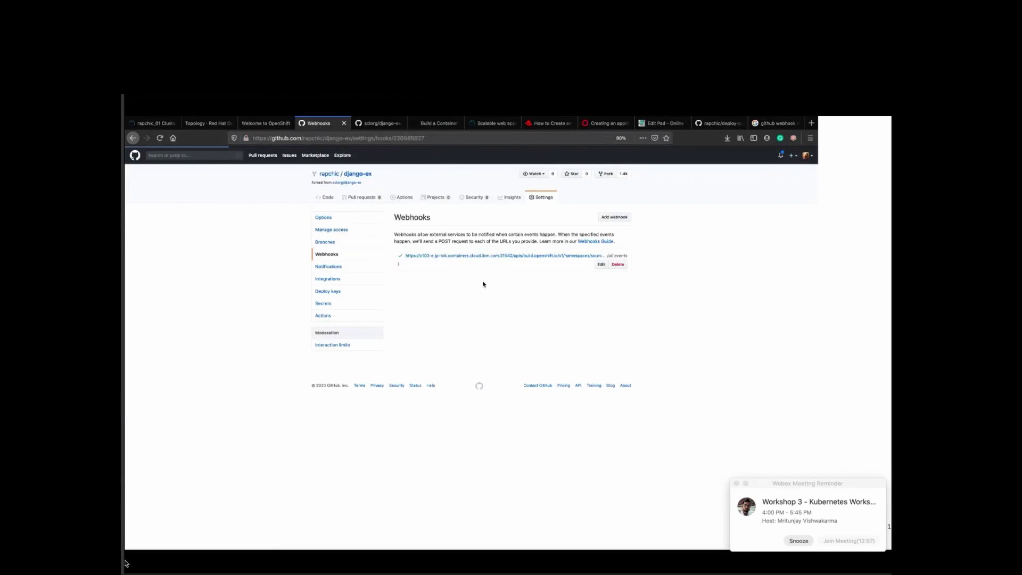
Review the webhook's two successful recent deliveries, then return to the live Django welcome page.
scroll(559, 339, down, 1)
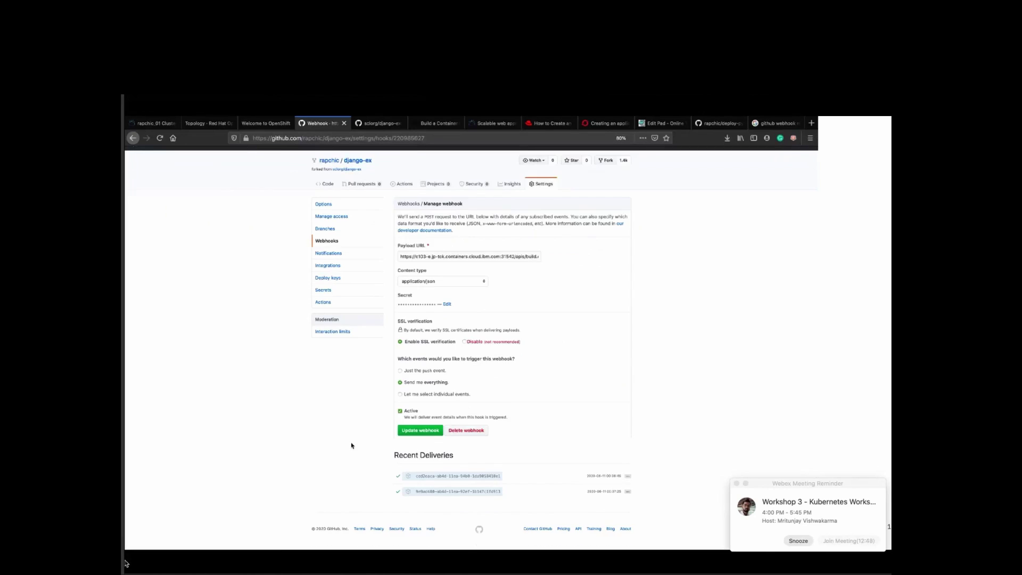
scroll(294, 331, up, 1)
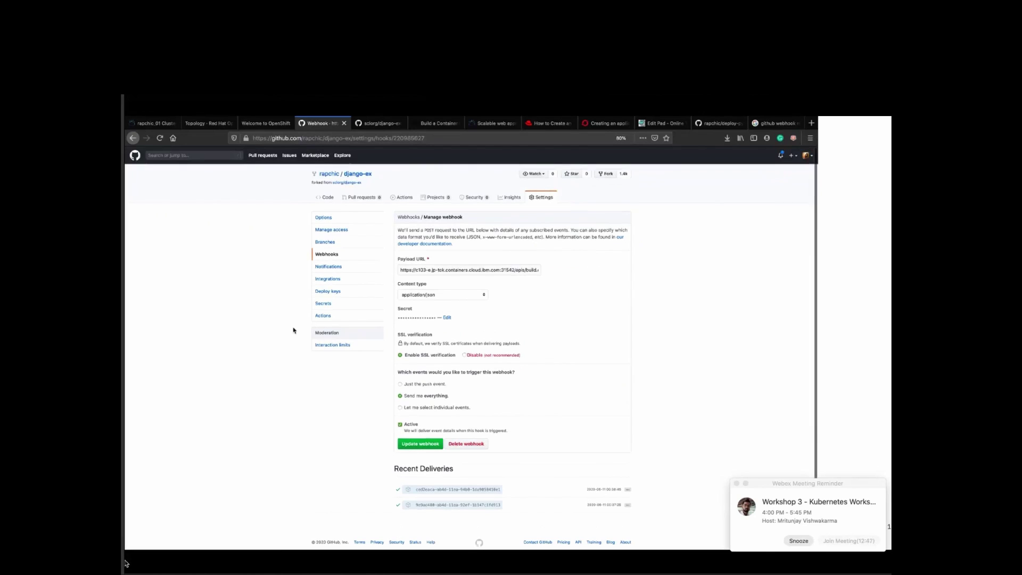
click(271, 124)
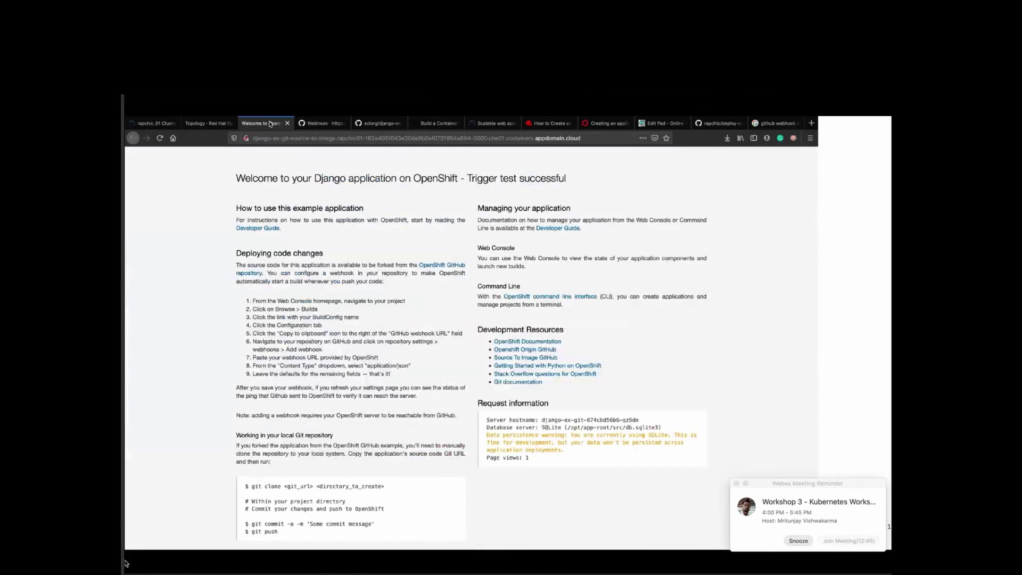